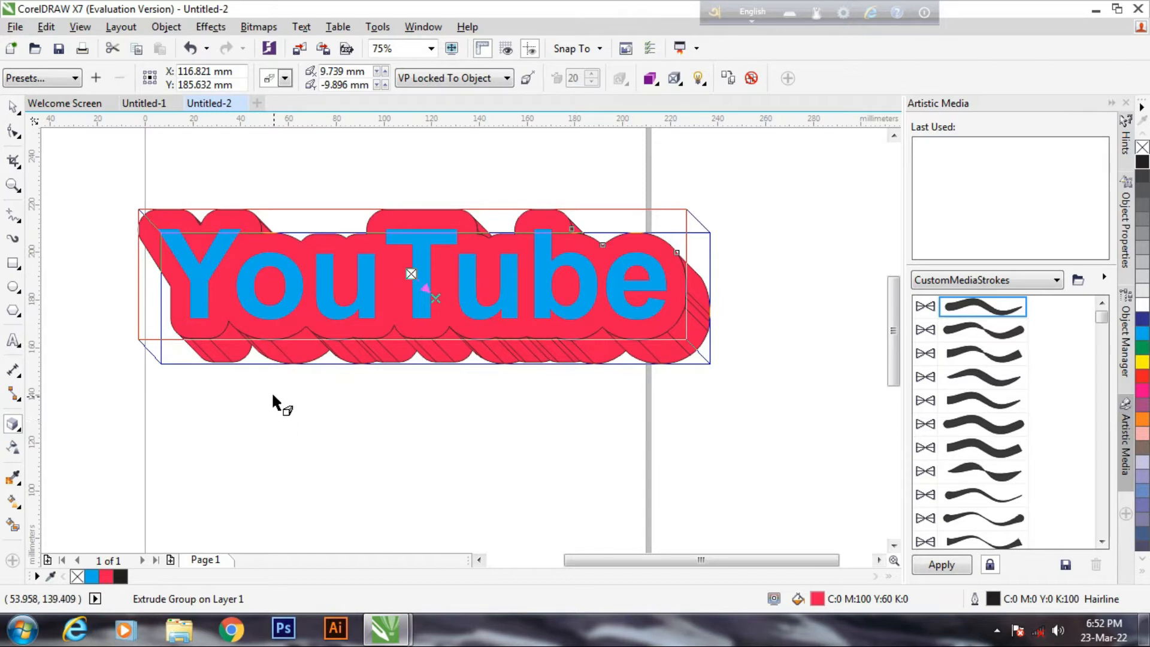
Break the extrude group around the YouTube lettering apart so the extrusion separates from its pink contour shape
left_click(271, 392)
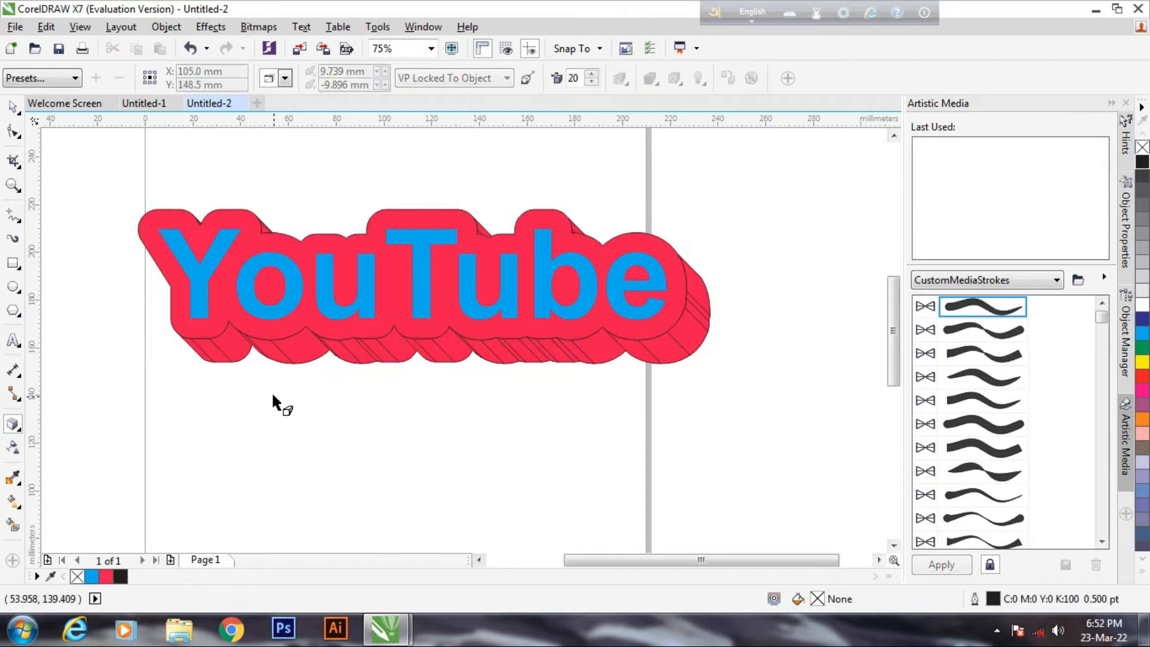
left_click(279, 342)
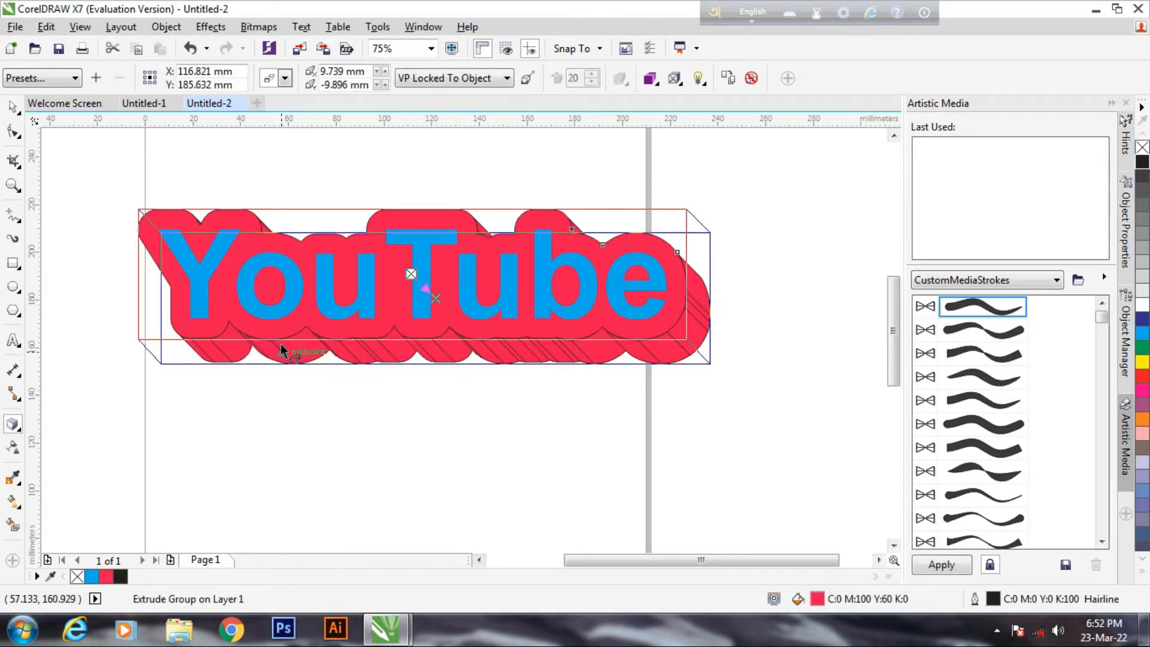
left_click(13, 106)
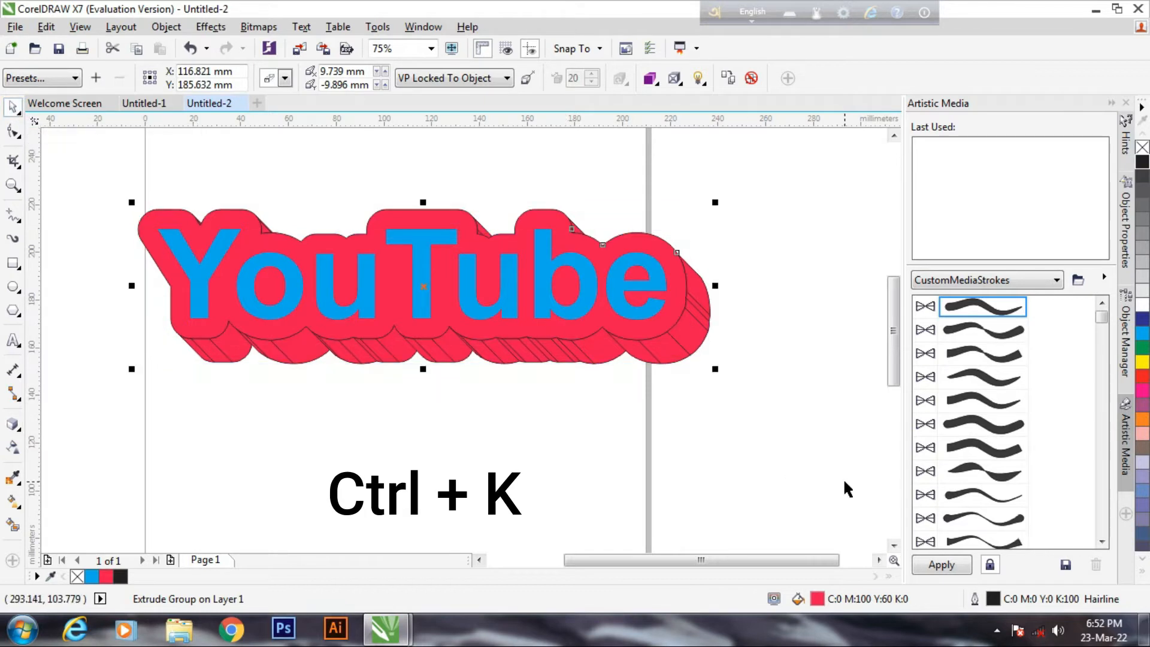
key("ctrl+k")
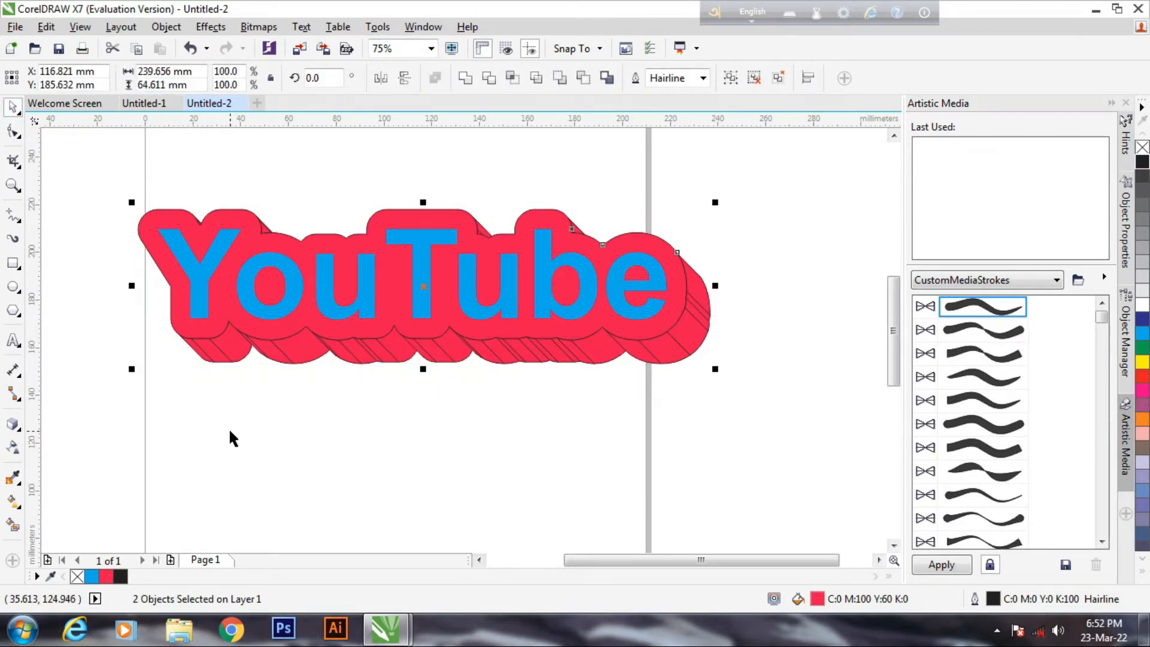
left_click(202, 418)
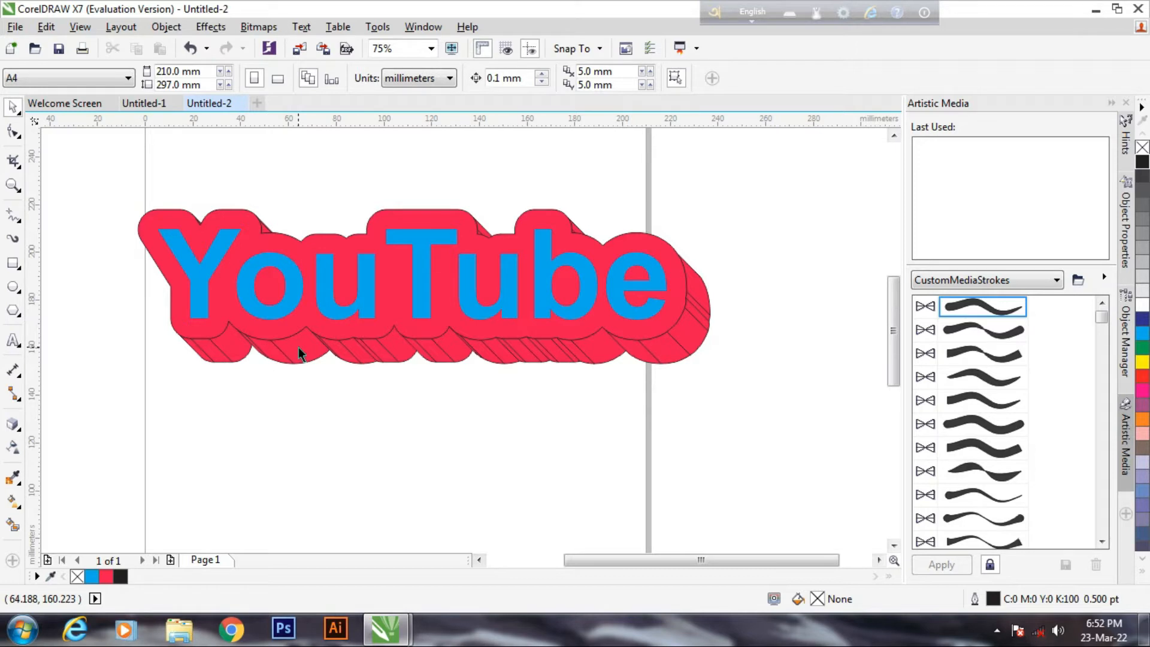
Ungroup the separated extrusion pieces at their original position and weld them into a single curve
left_click_drag(298, 347, 306, 358)
key("ctrl+z")
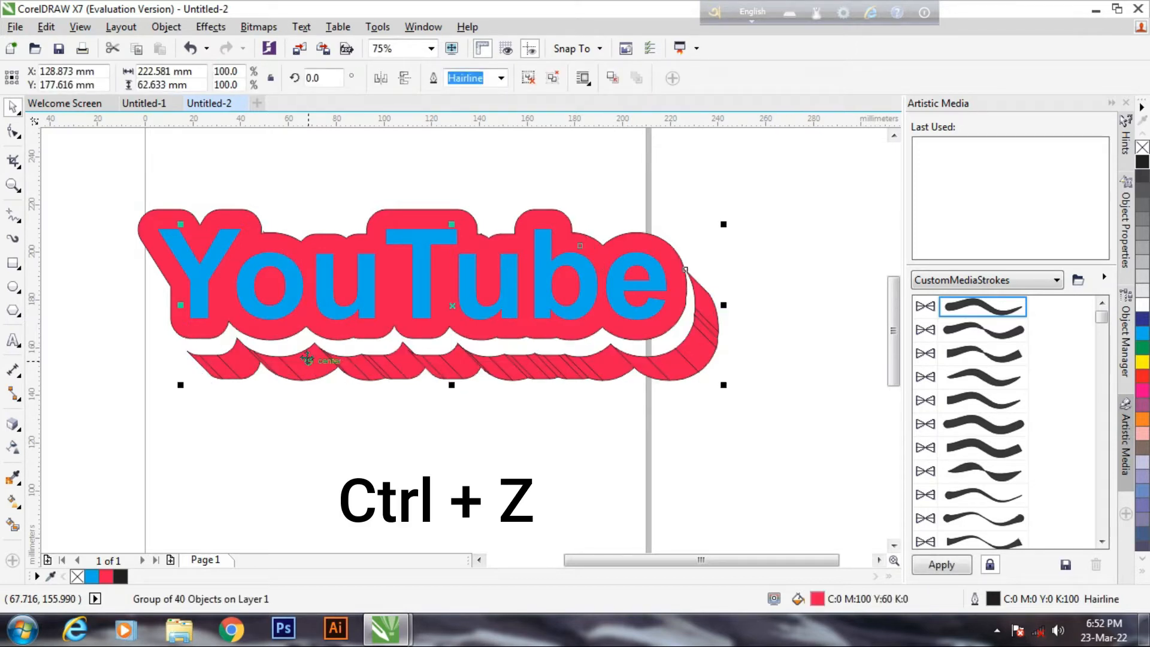
key("ctrl+z")
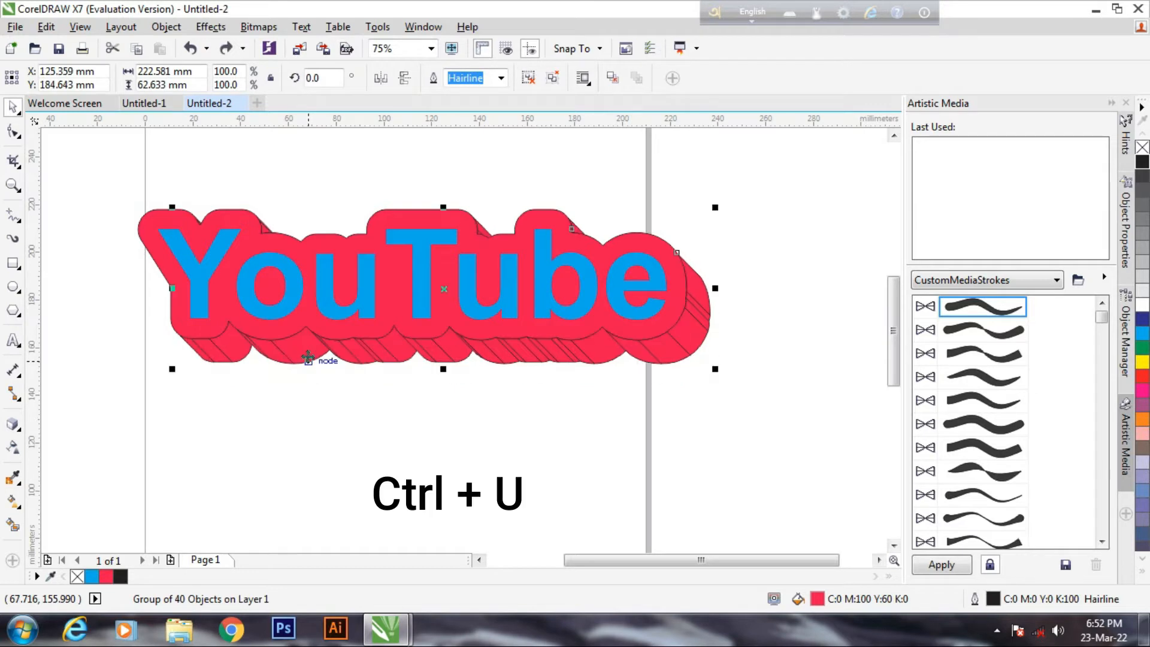
key("ctrl+u")
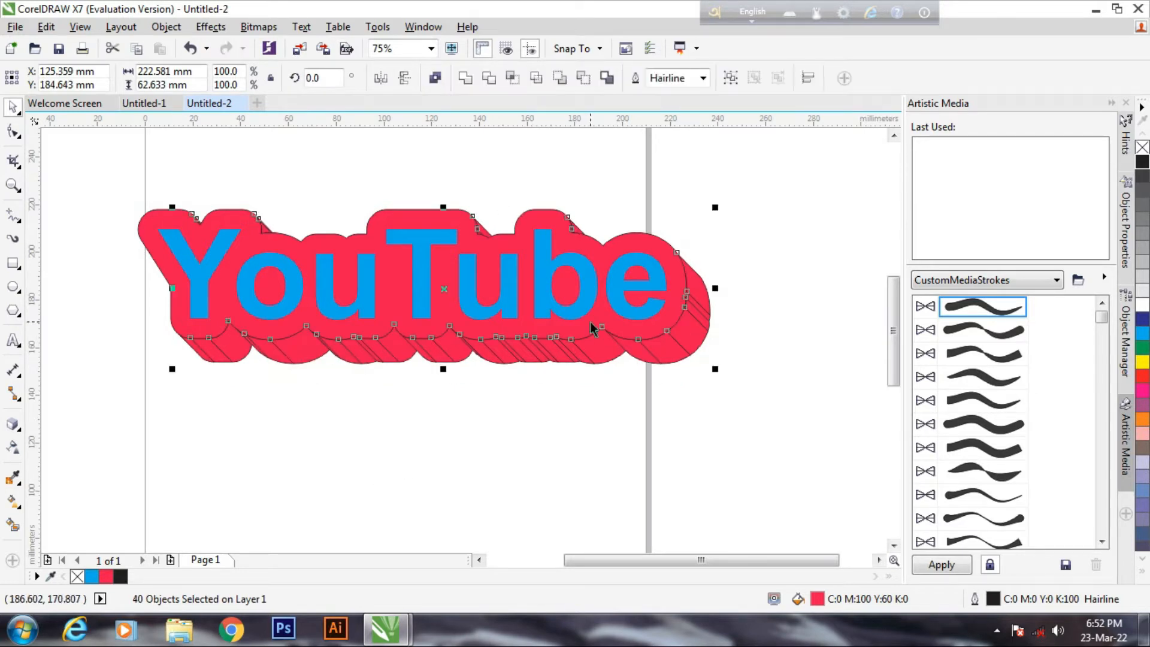
left_click(467, 78)
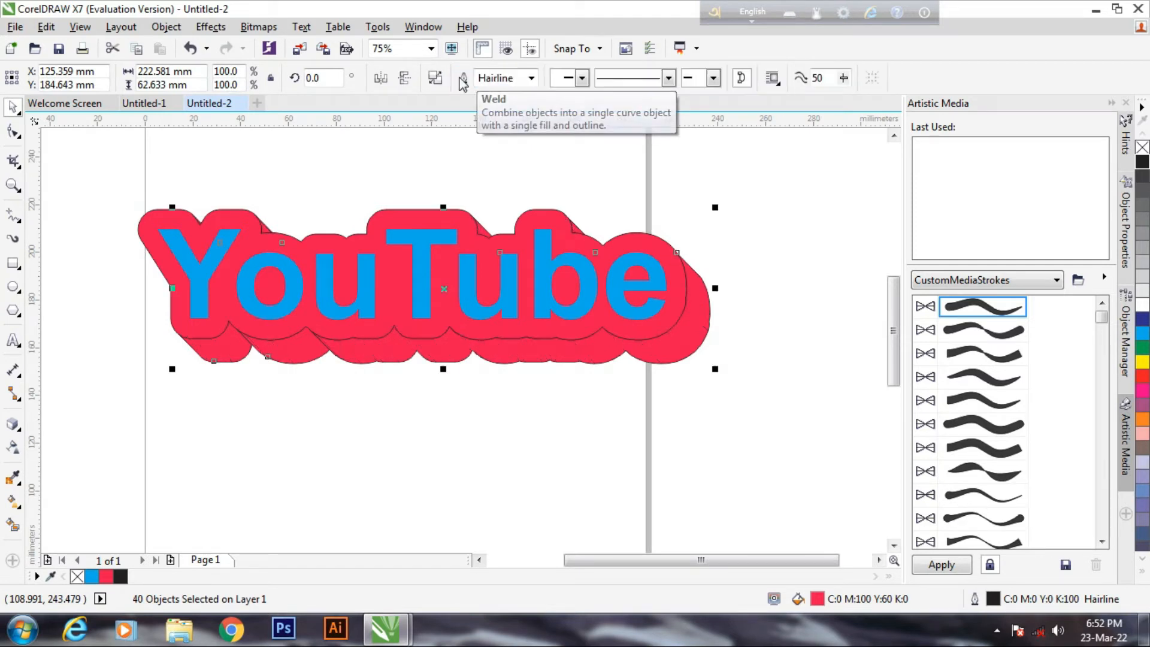
Fill the welded extrusion with dark red, C25 M100 Y100 K32
left_click(1143, 375)
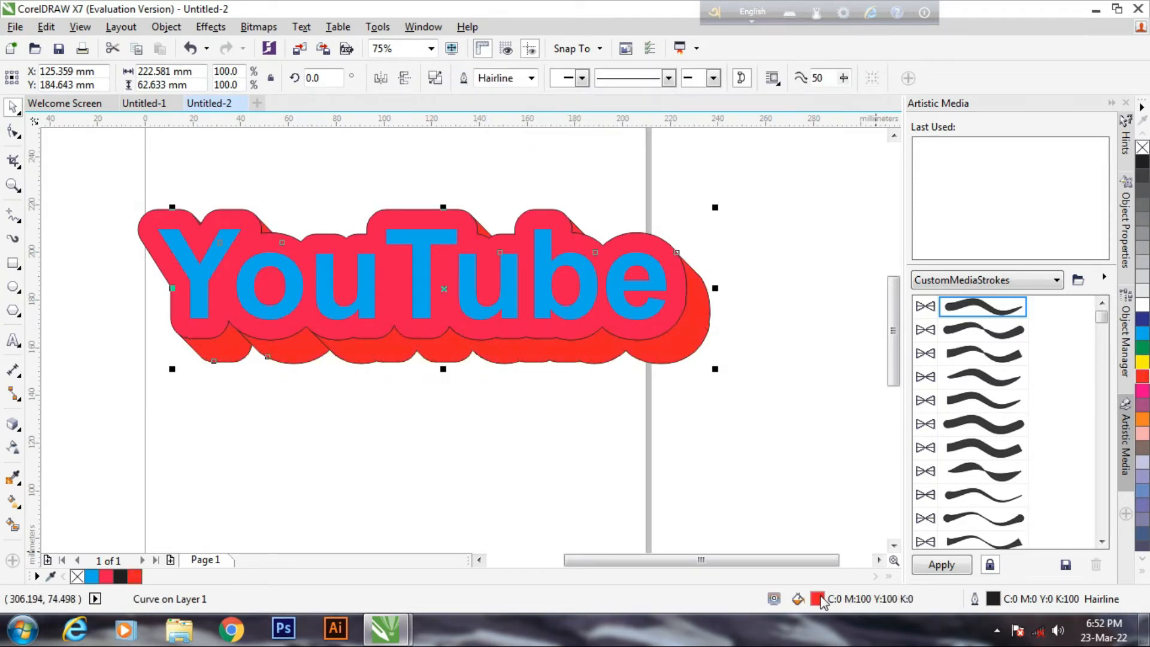
double_click(817, 599)
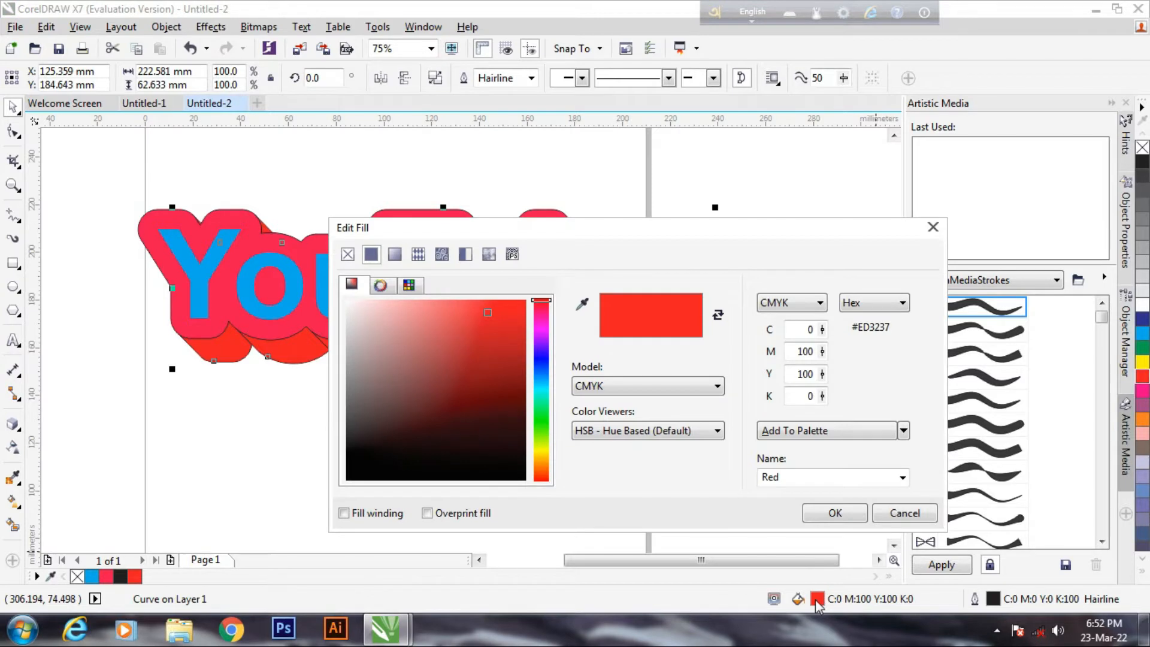
left_click_drag(516, 368, 522, 373)
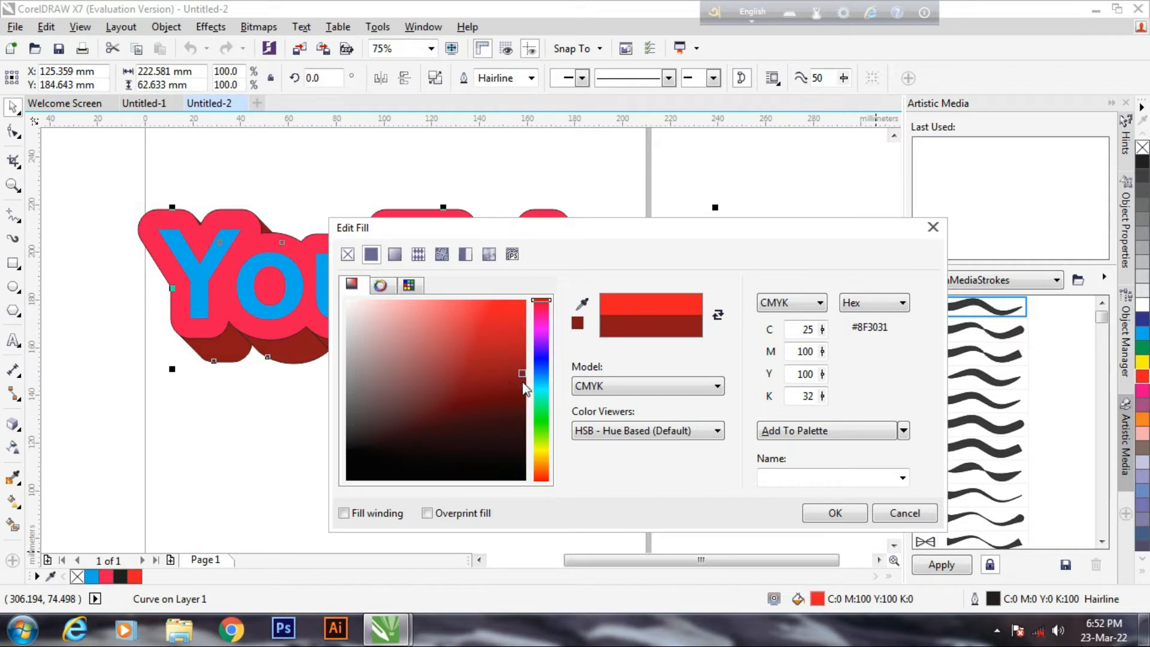
left_click(835, 513)
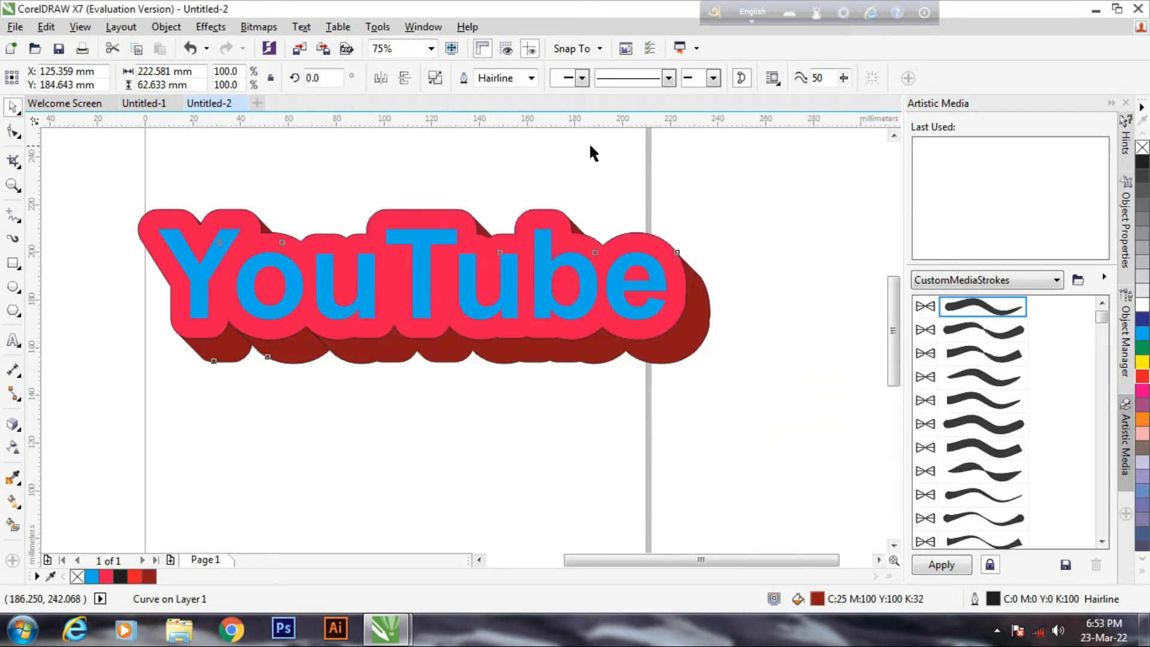
Fill the front contour shape with red, C0 M100 Y100 K0, and the YouTube text with white
left_click(578, 332)
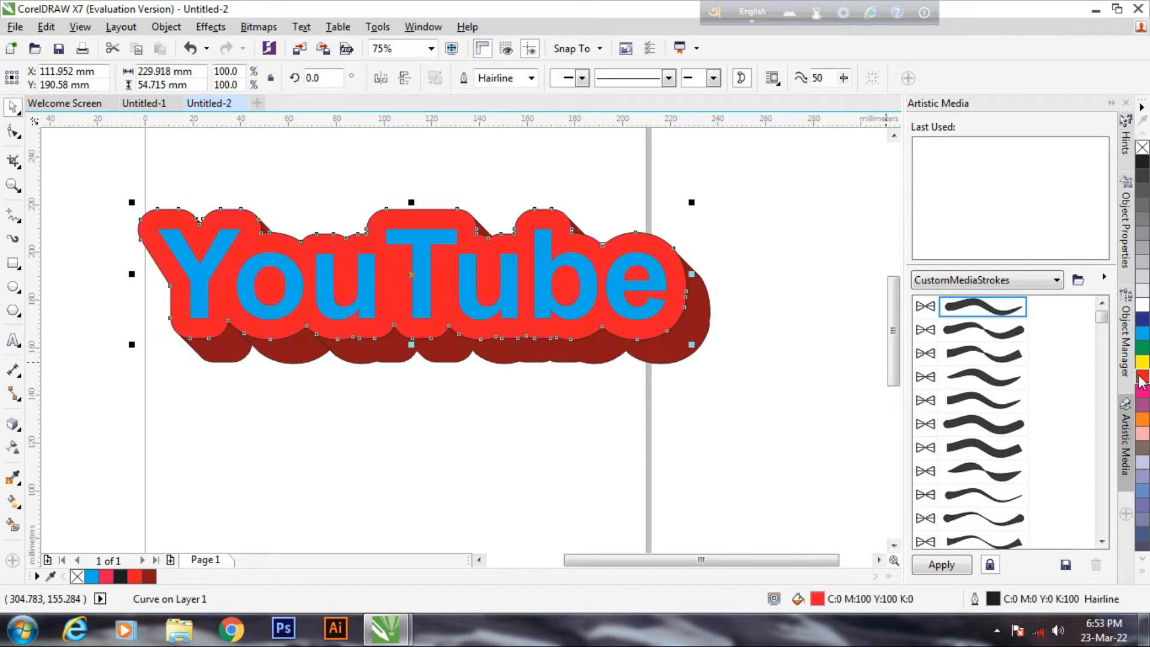
left_click(269, 372)
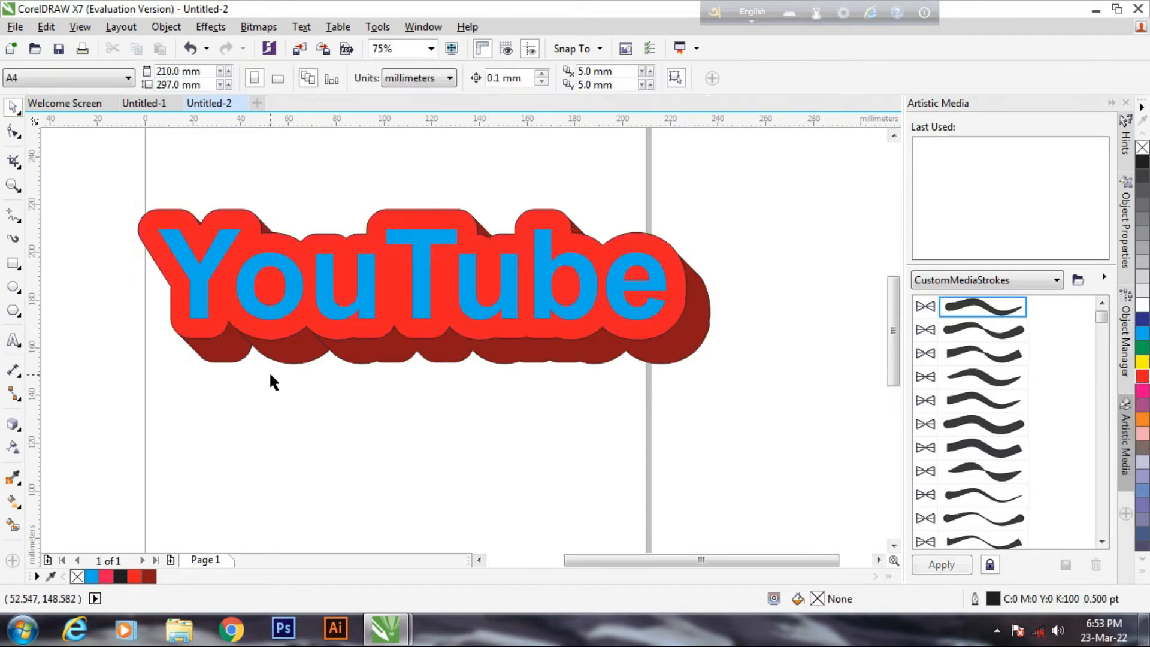
left_click(292, 282)
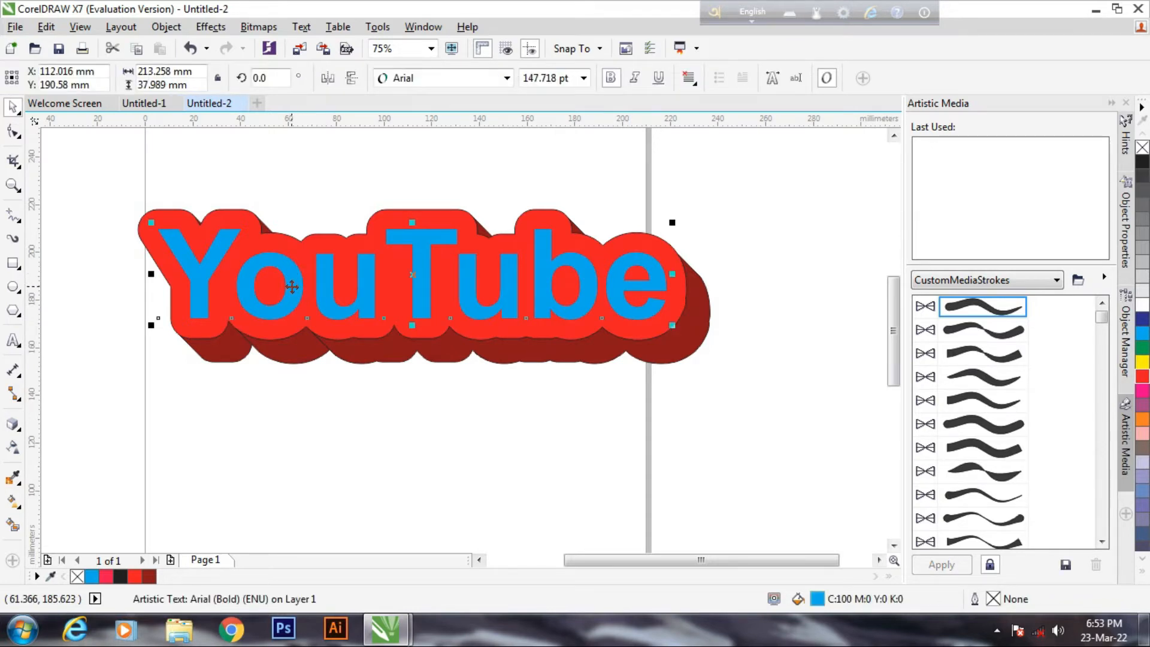
left_click(1142, 308)
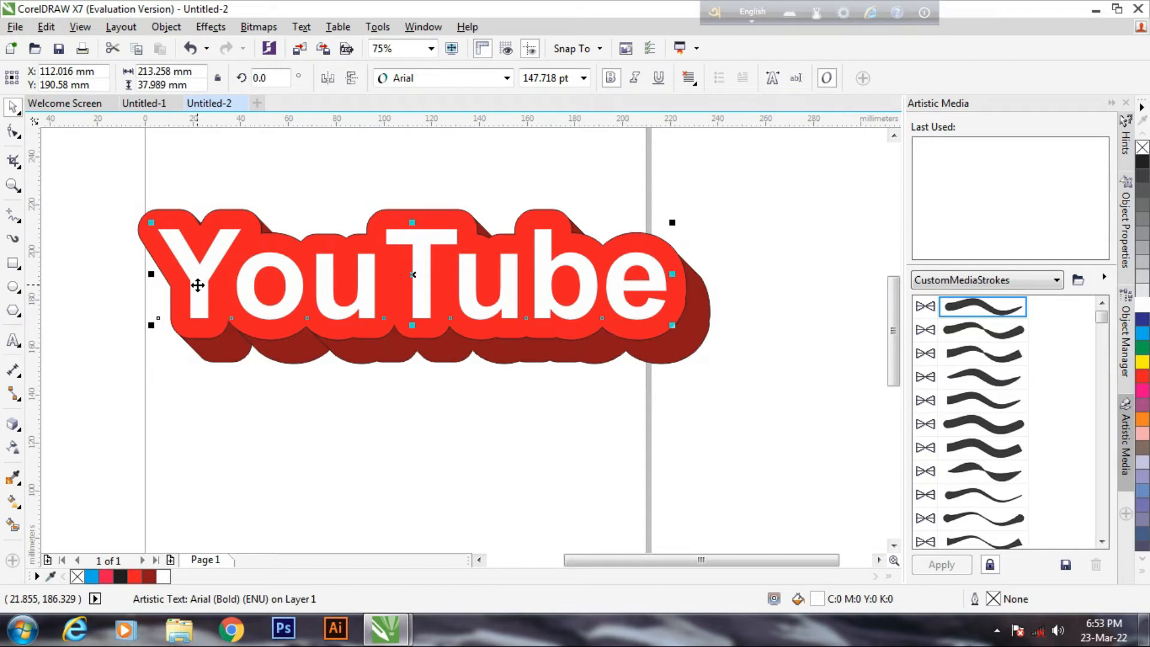
left_click(285, 378)
Duplicate the dark red extrusion diagonally down to the right and fill the copy with light grey, K20
left_click(299, 359)
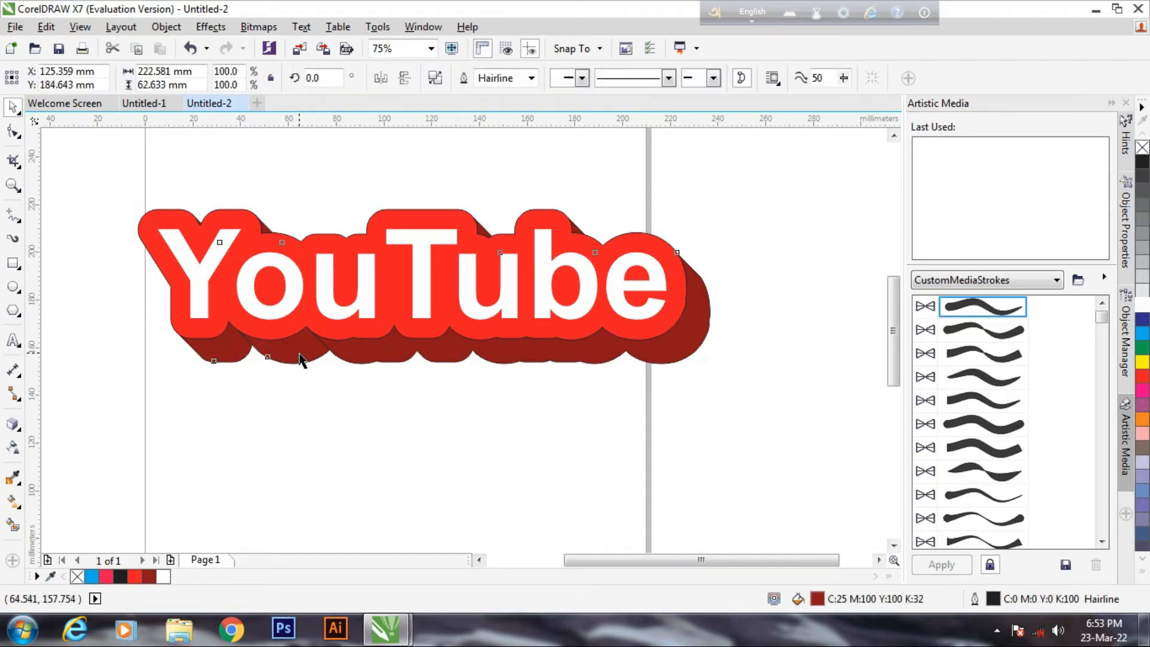
left_click(297, 351)
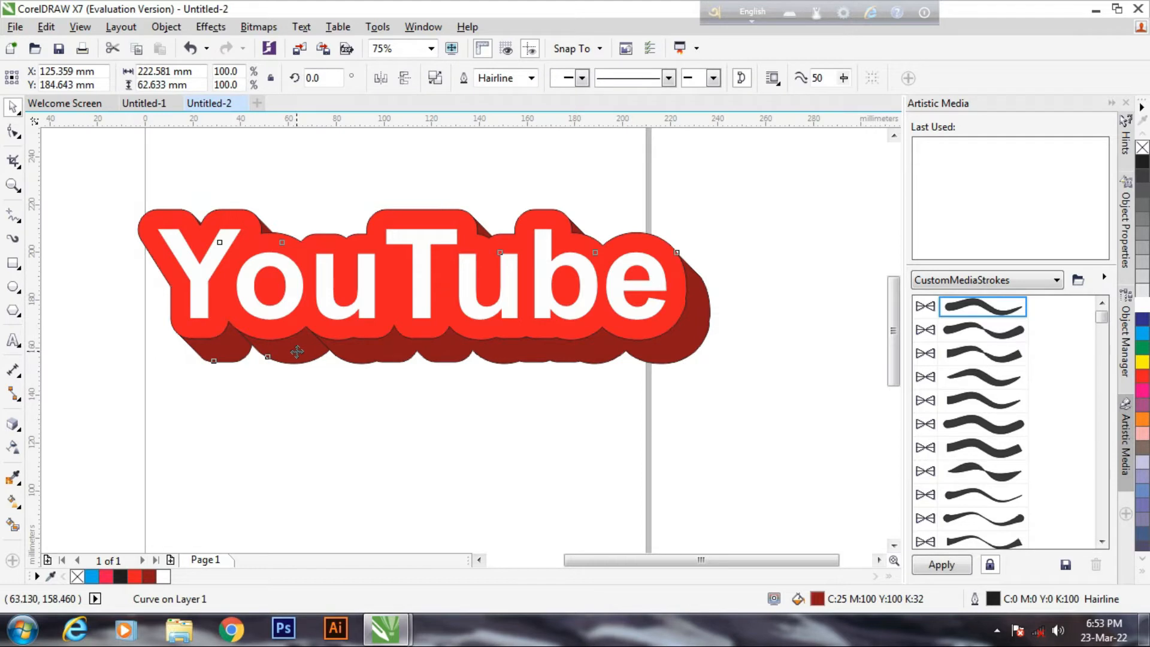
left_click_drag(299, 353, 323, 391)
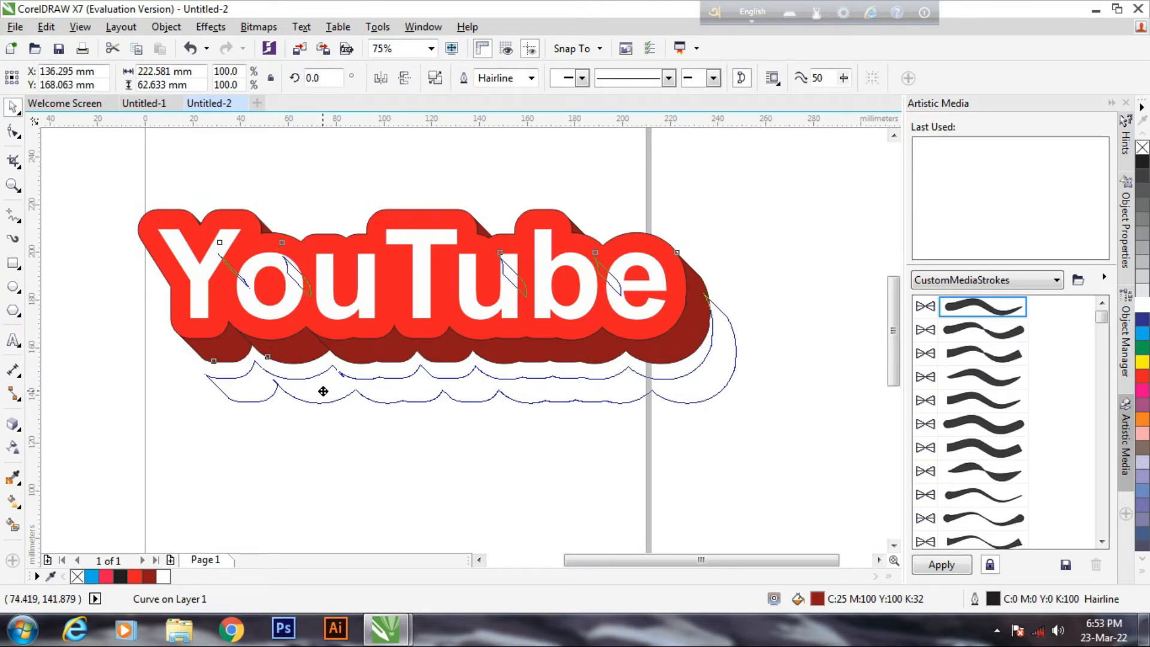
left_click_drag(323, 391, 327, 396)
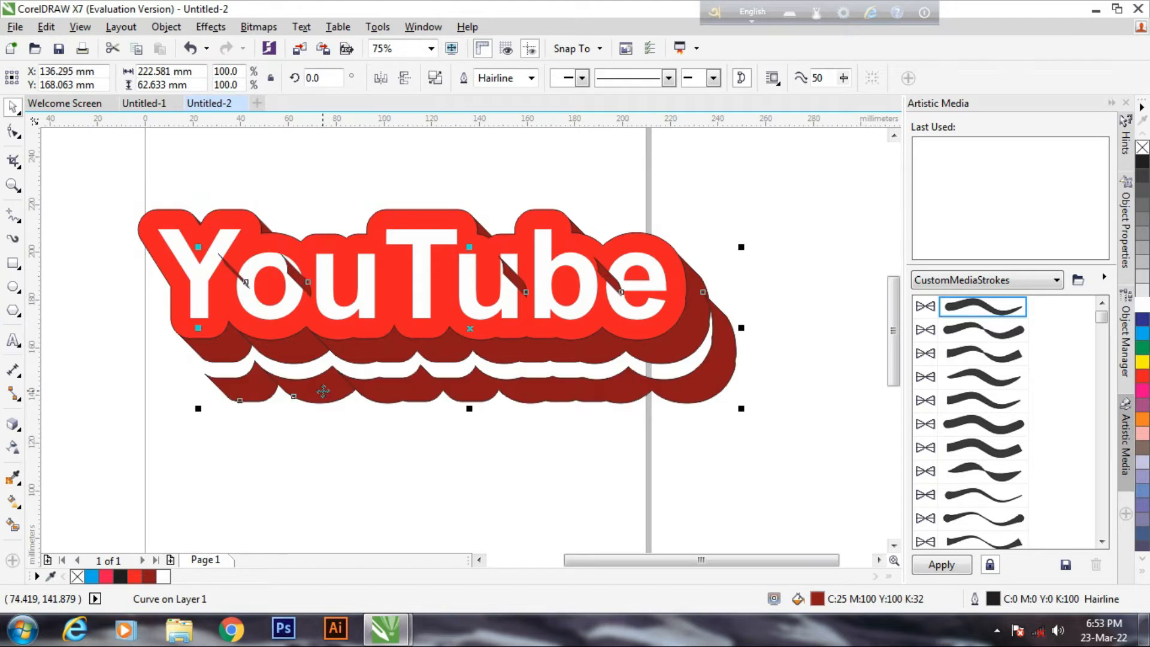
left_click(1142, 279)
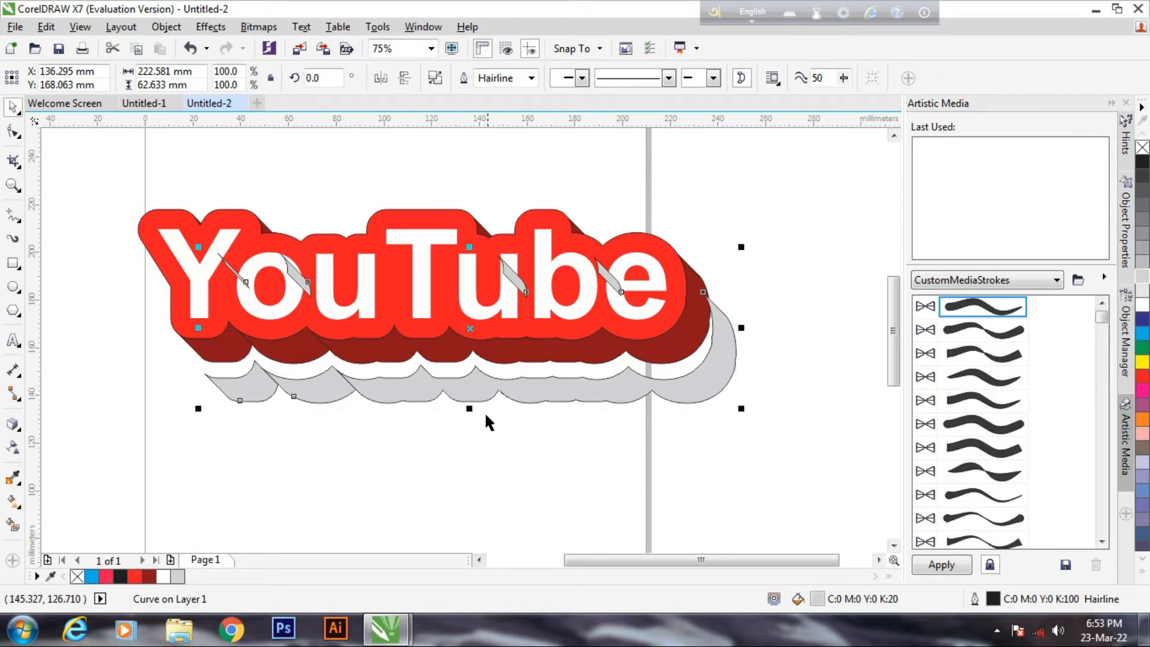
Move the light grey copy up so its upper edge fits against the lower edge of the dark red extrusion
scroll(272, 384, "up", 2)
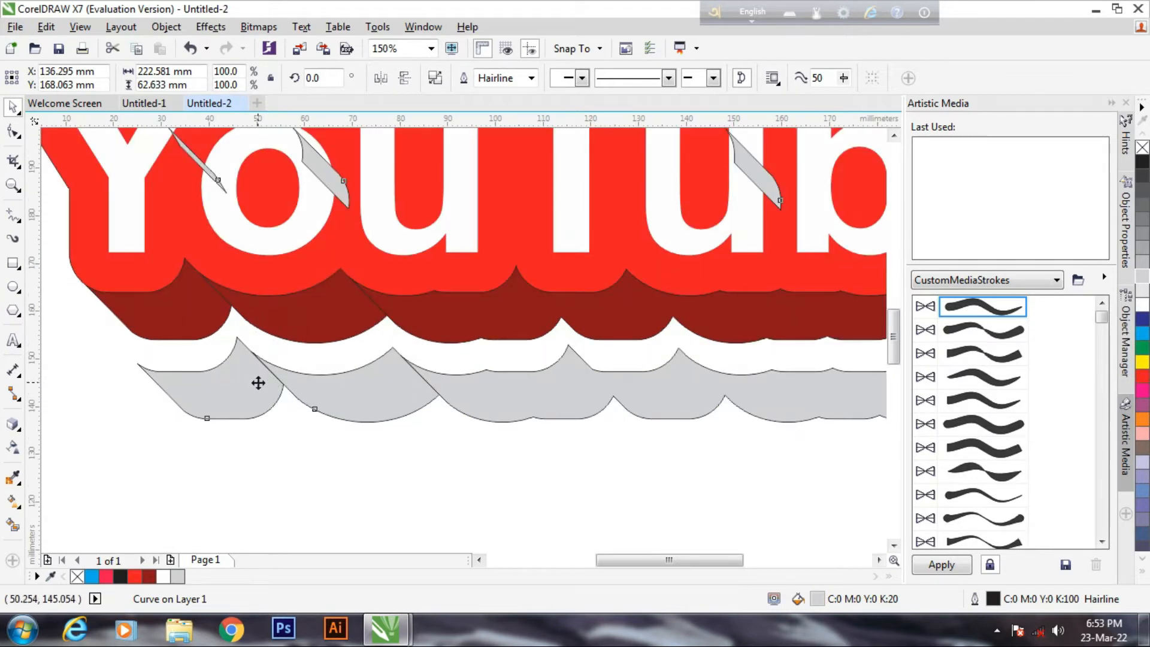
left_click_drag(256, 380, 250, 360)
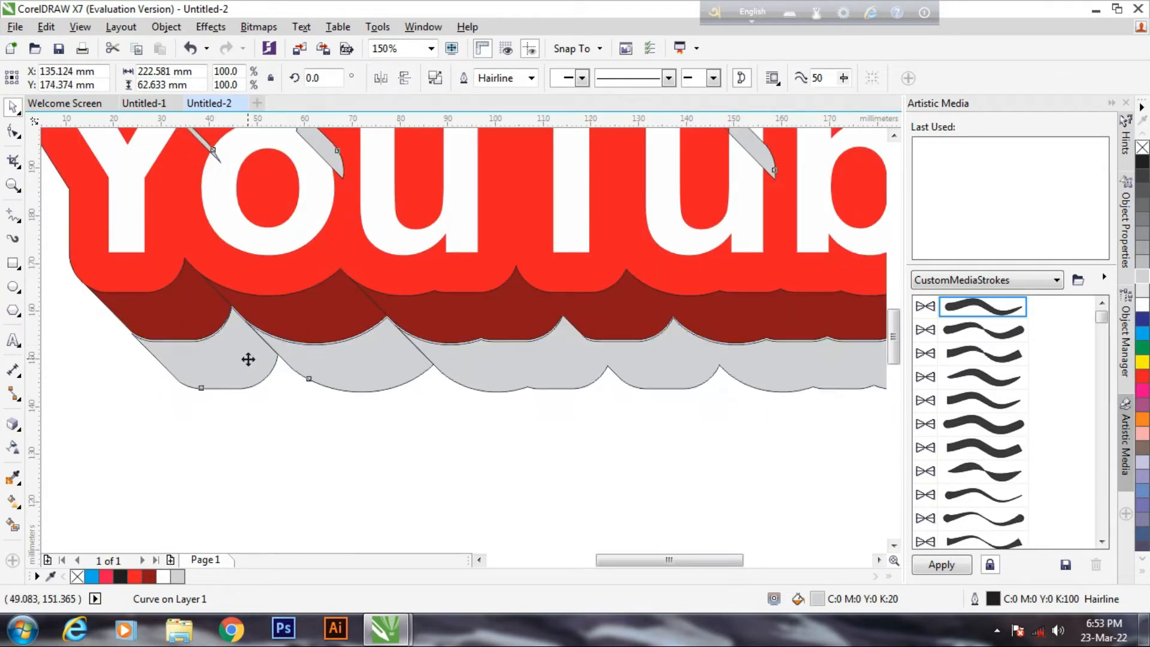
scroll(239, 336, "up", 4)
left_click_drag(215, 269, 218, 257)
scroll(218, 259, "down", 8)
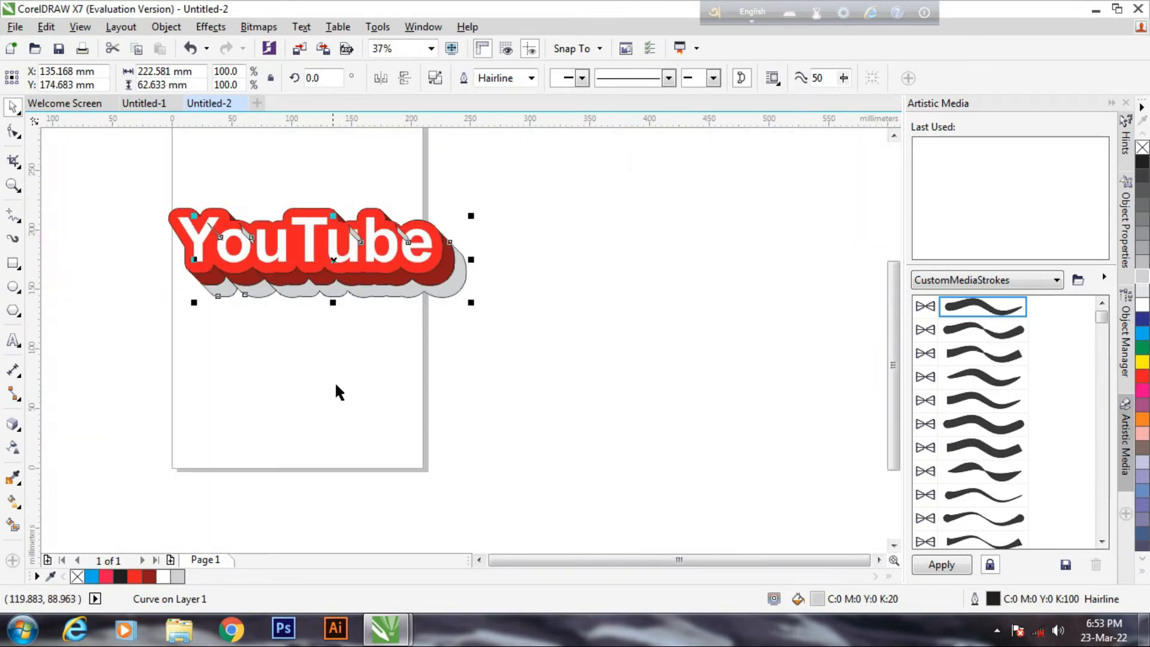
Send the light grey copy behind all the other shapes
left_click(307, 350)
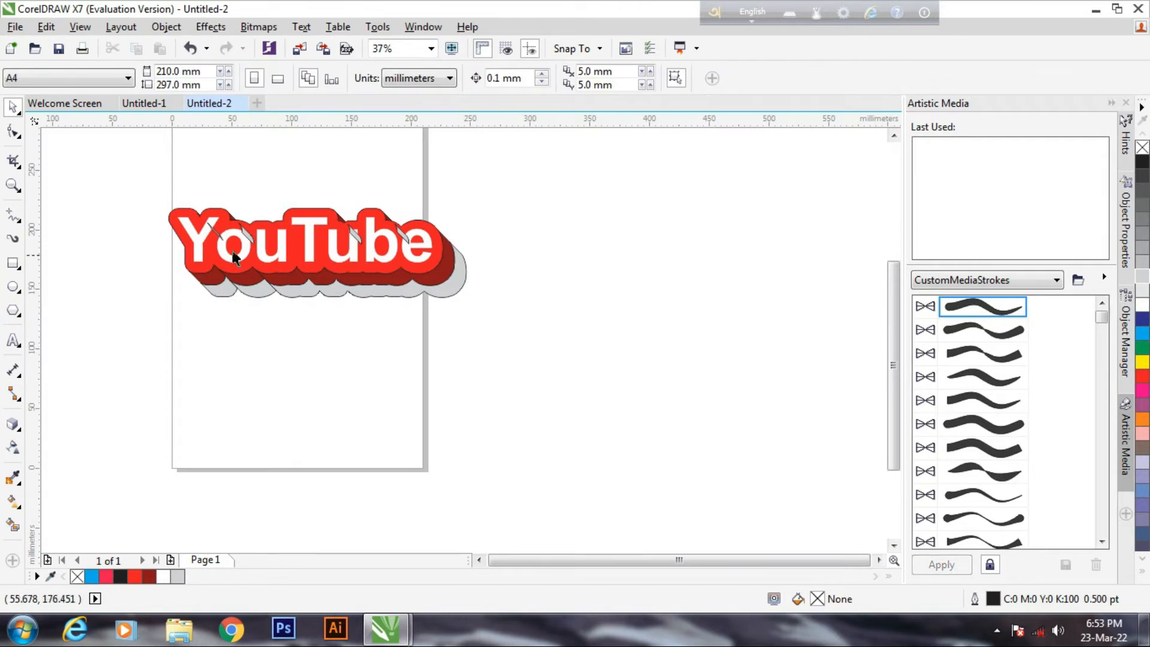
left_click(271, 293)
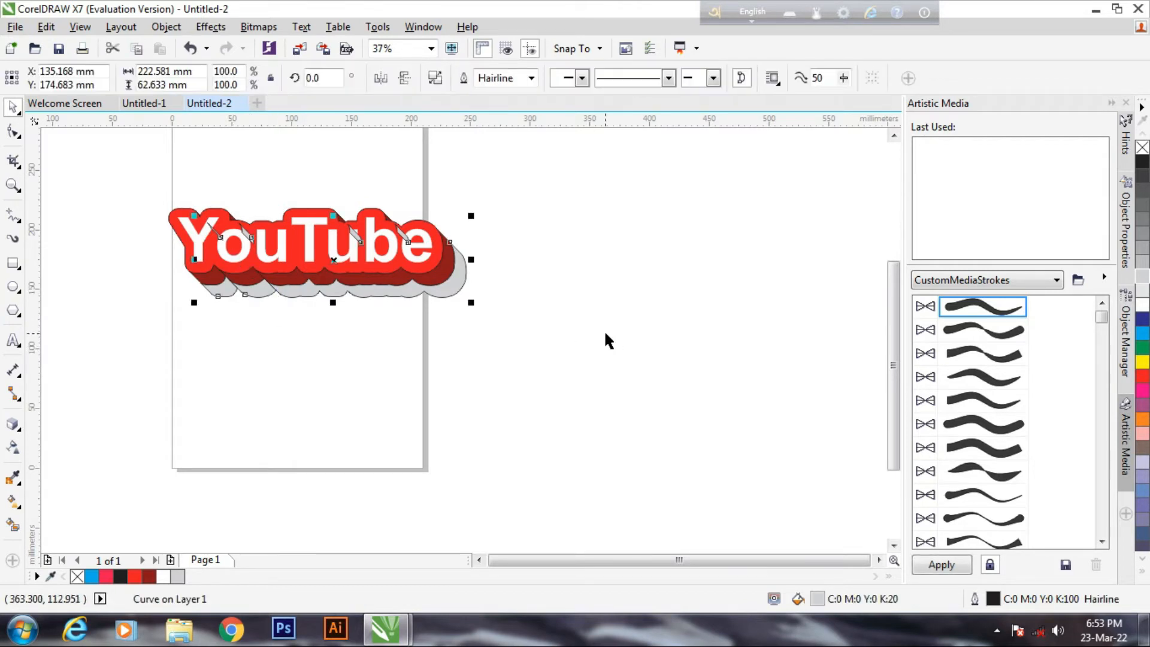
key("shift+Page_Down")
left_click(306, 372)
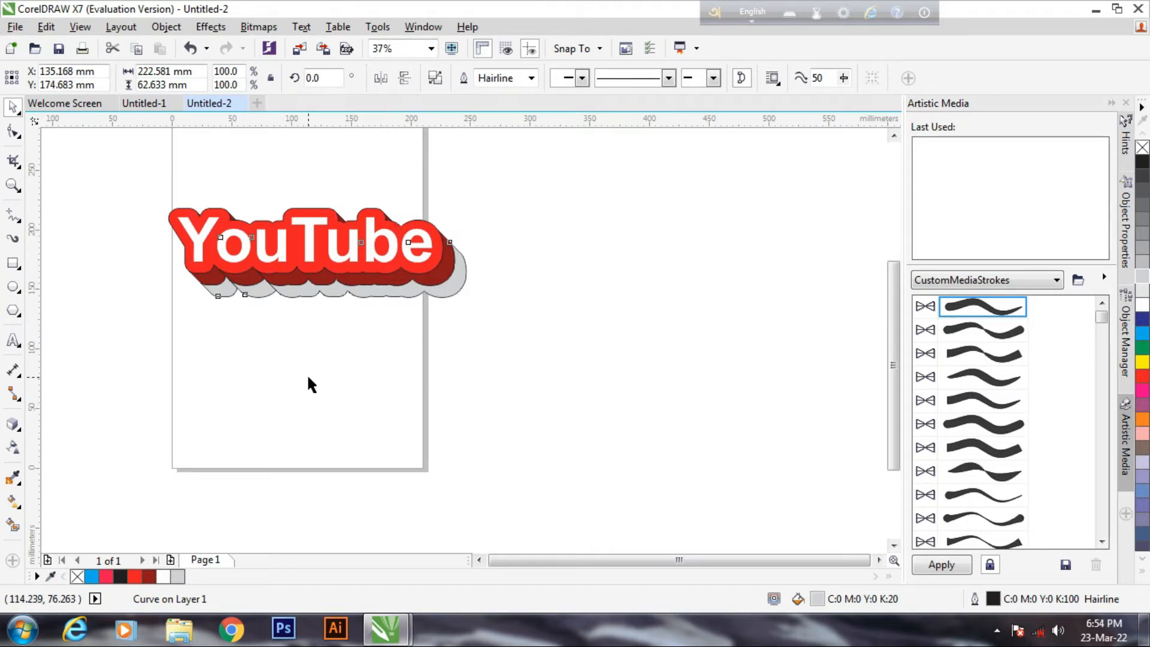
Extrude the white YouTube text down to the right with a parallel extrusion, vanishing point at about 10.7 mm, -11.3 mm
left_click(282, 250)
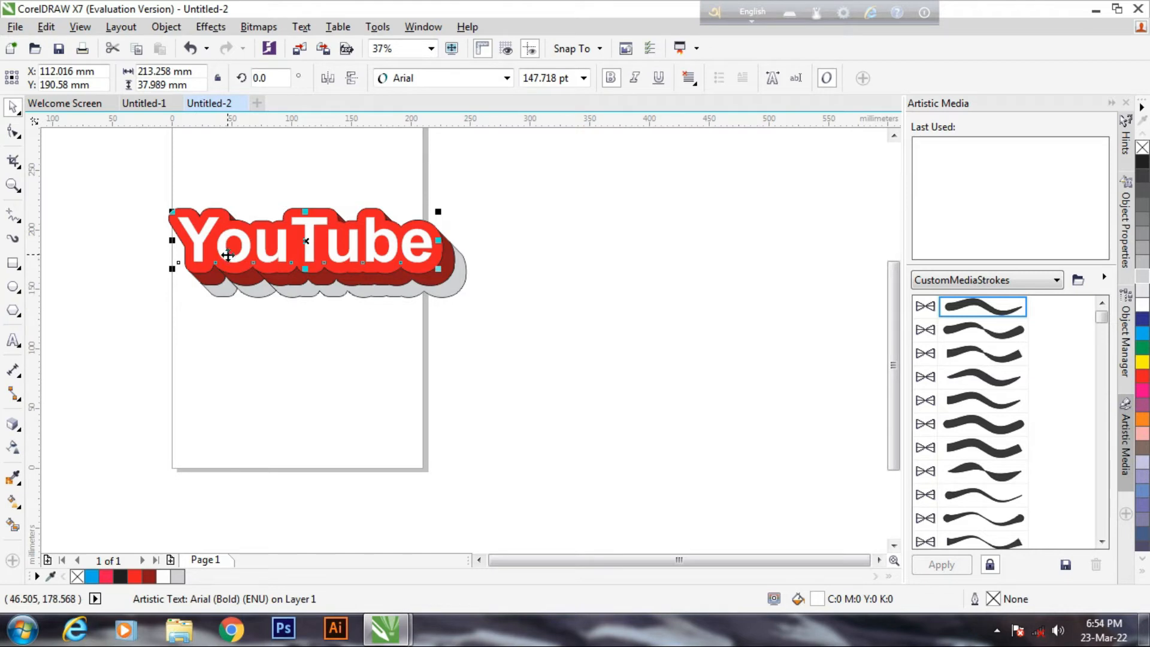
left_click(13, 427)
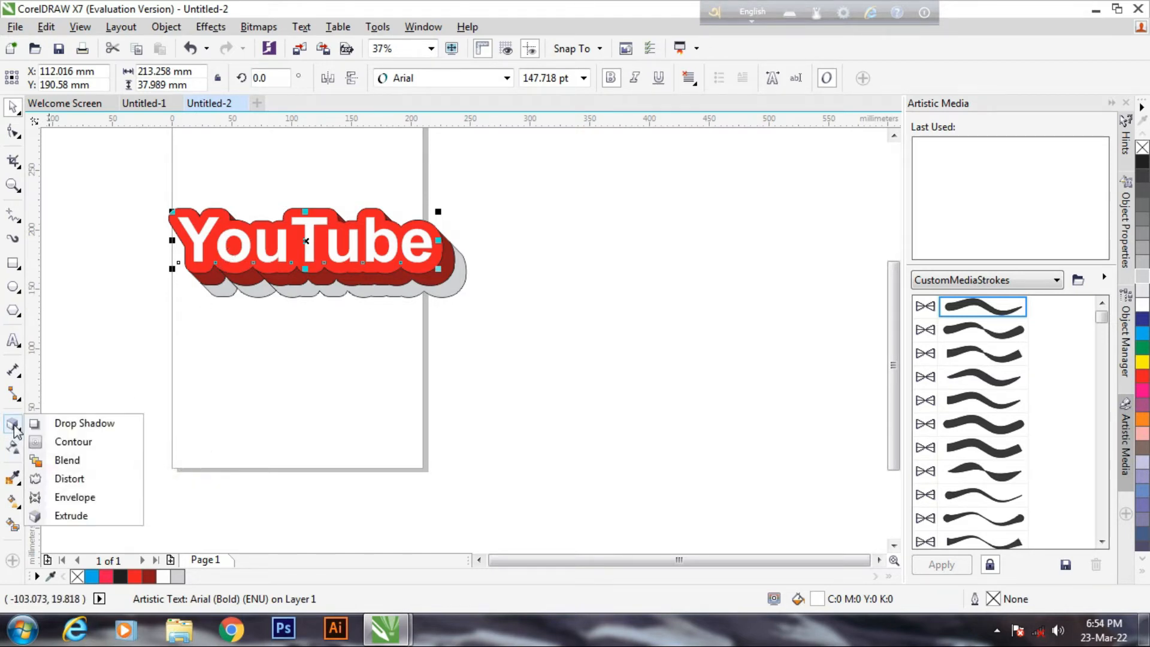
left_click(79, 519)
scroll(334, 244, "up", 2)
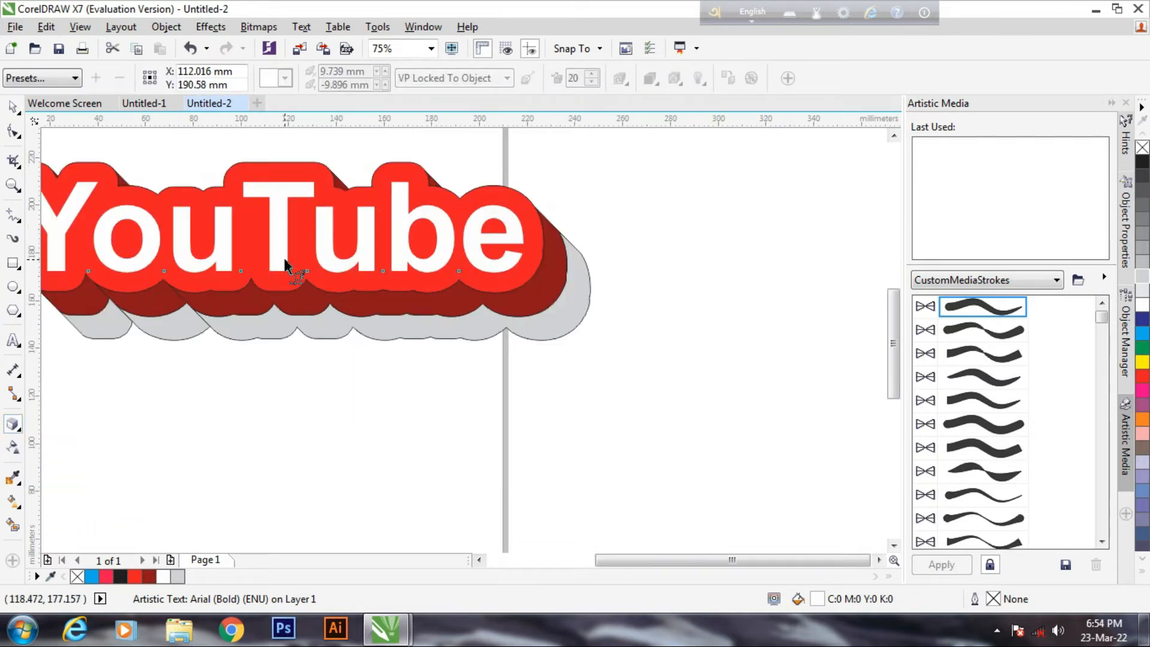
left_click(286, 264)
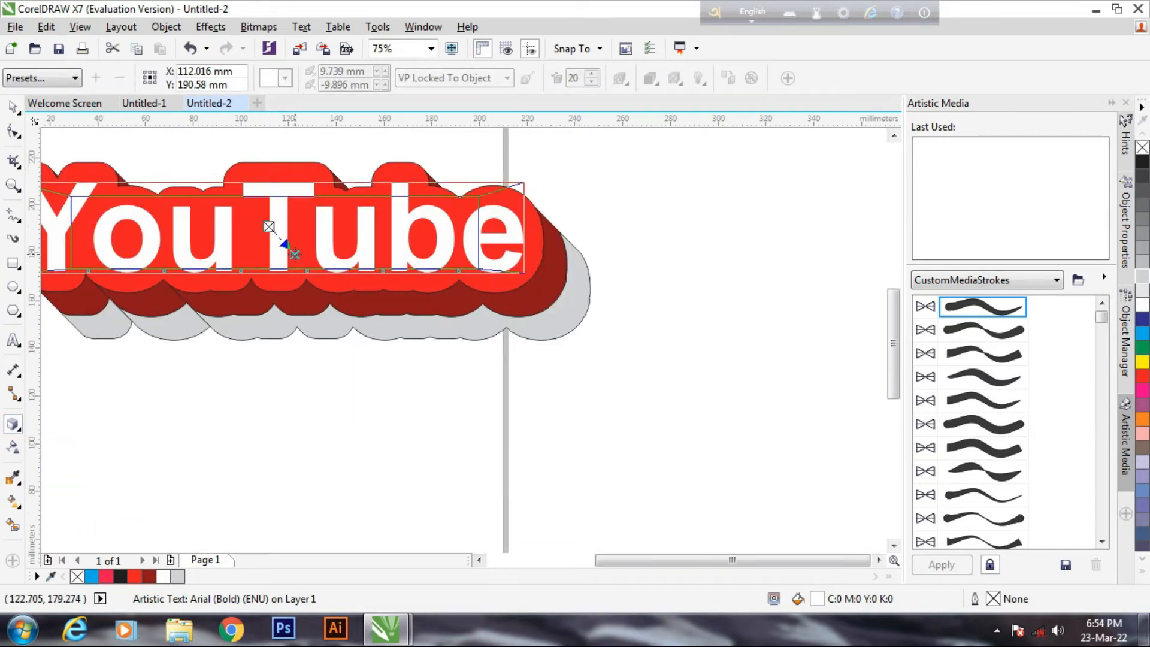
left_click_drag(294, 255, 295, 255)
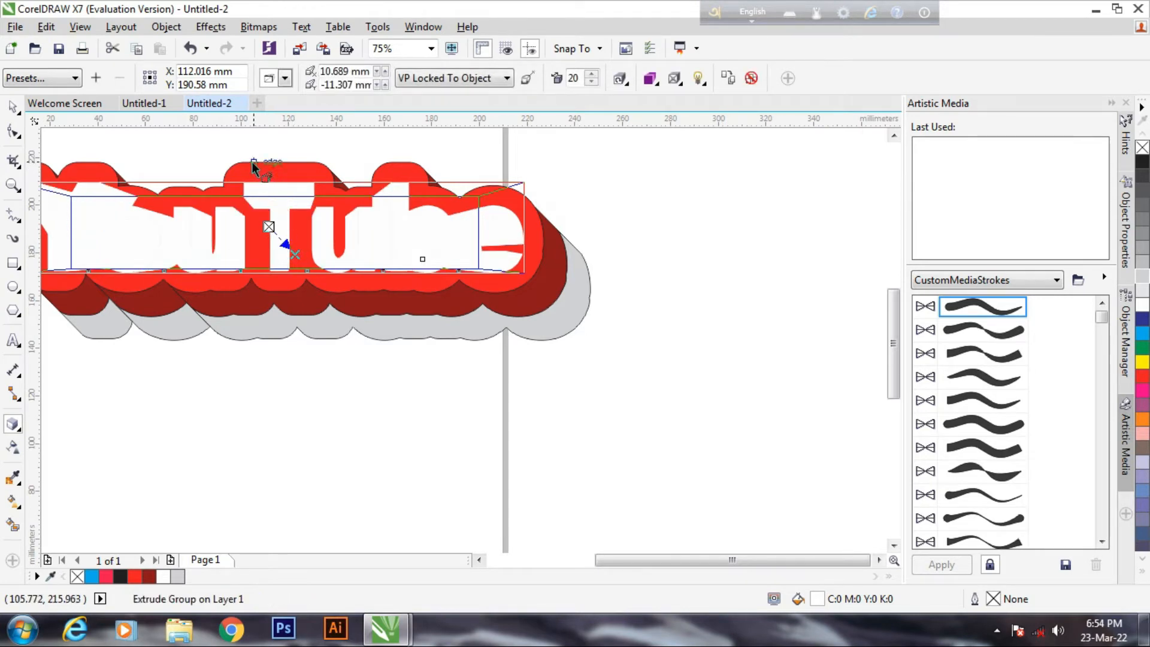
left_click(286, 79)
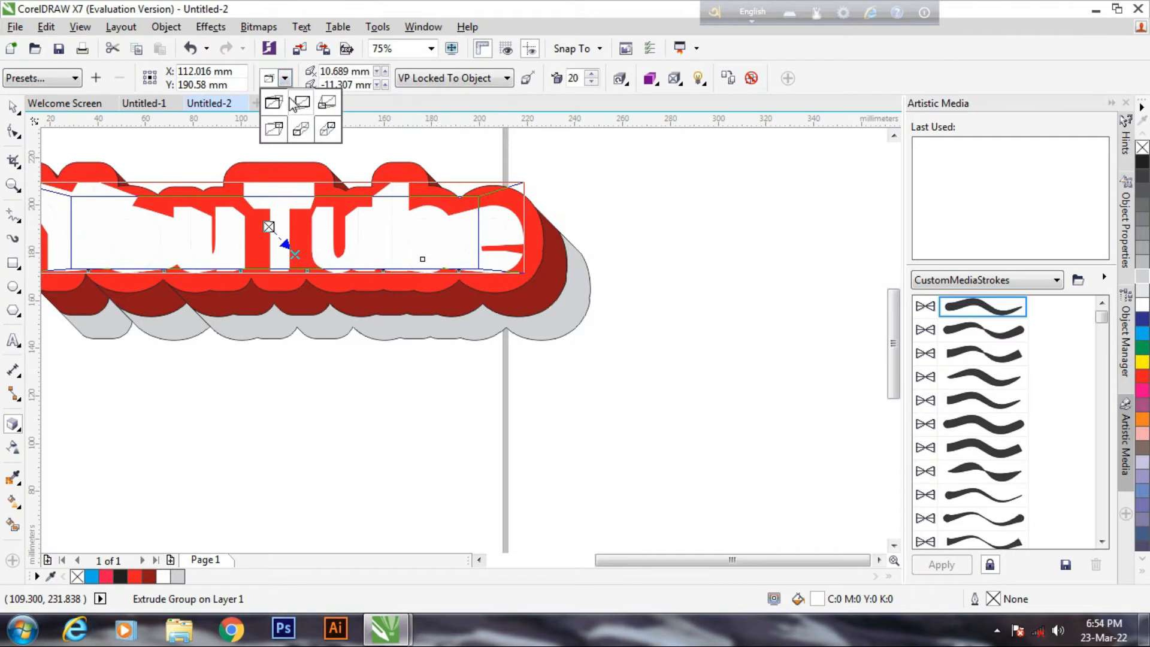
left_click(302, 131)
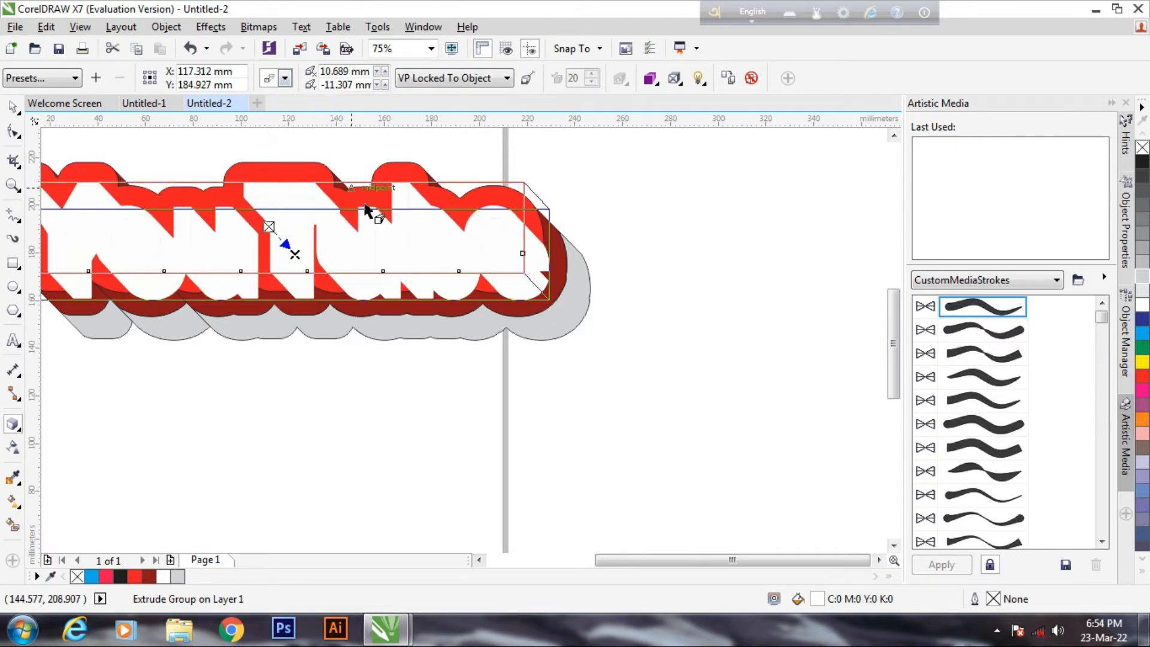
Give the extruded YouTube text a black hairline outline and shorten its extrusion to about 3.7 mm, -2.8 mm
right_click(1143, 164)
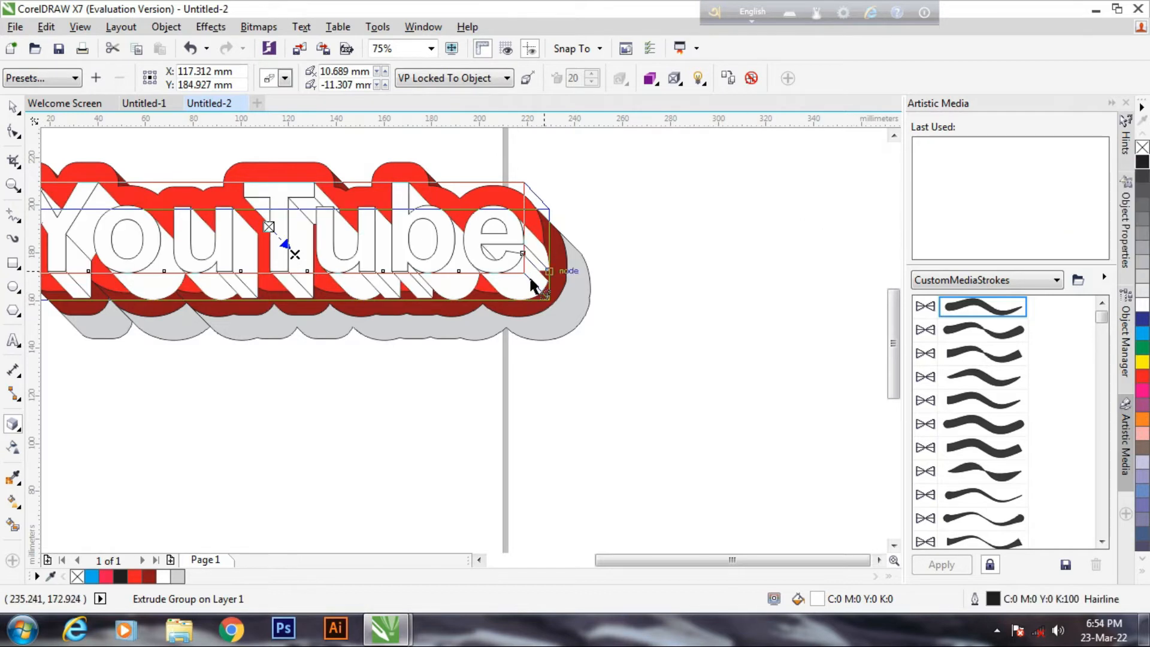
scroll(300, 253, "up", 2)
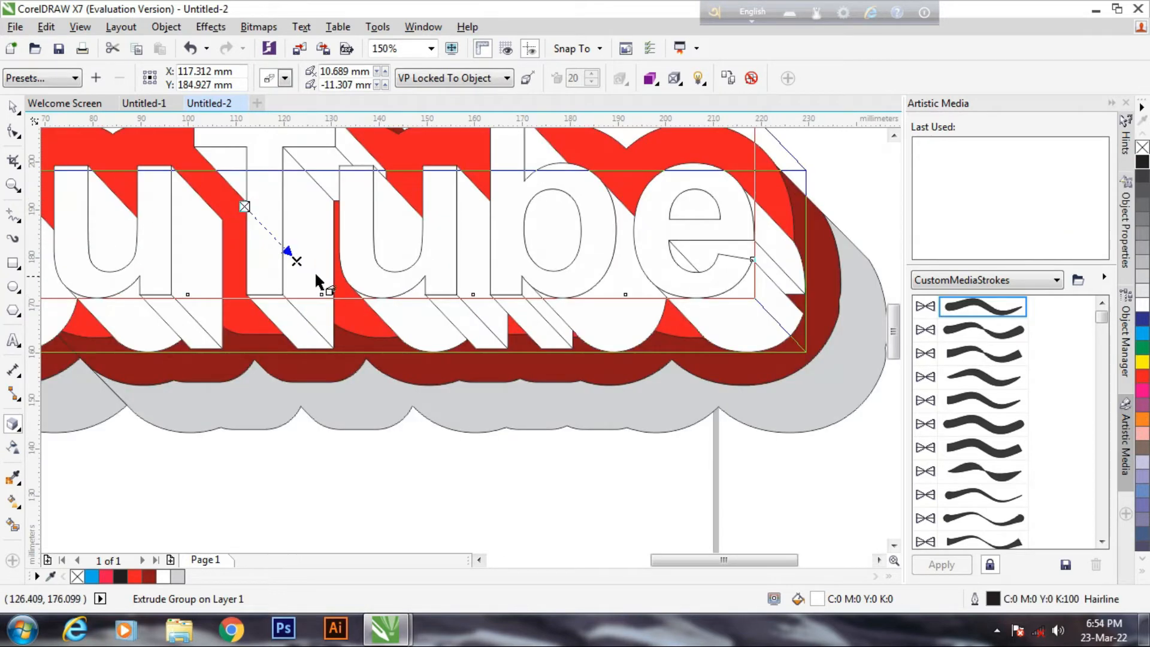
left_click_drag(289, 253, 268, 223)
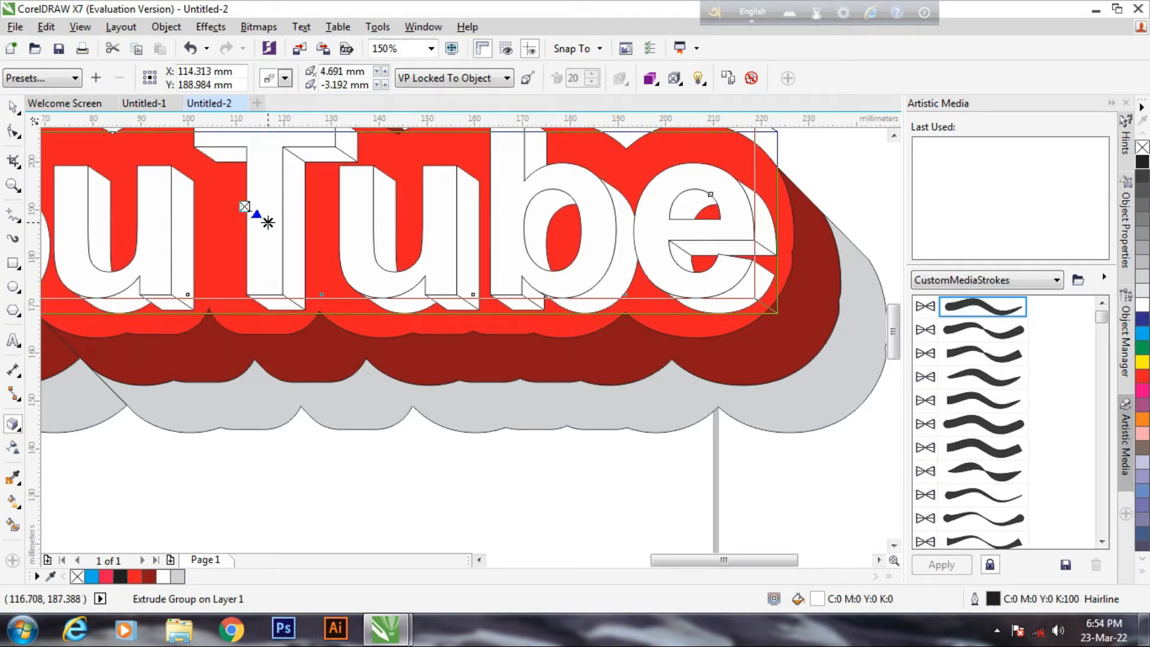
scroll(268, 223, "up", 2)
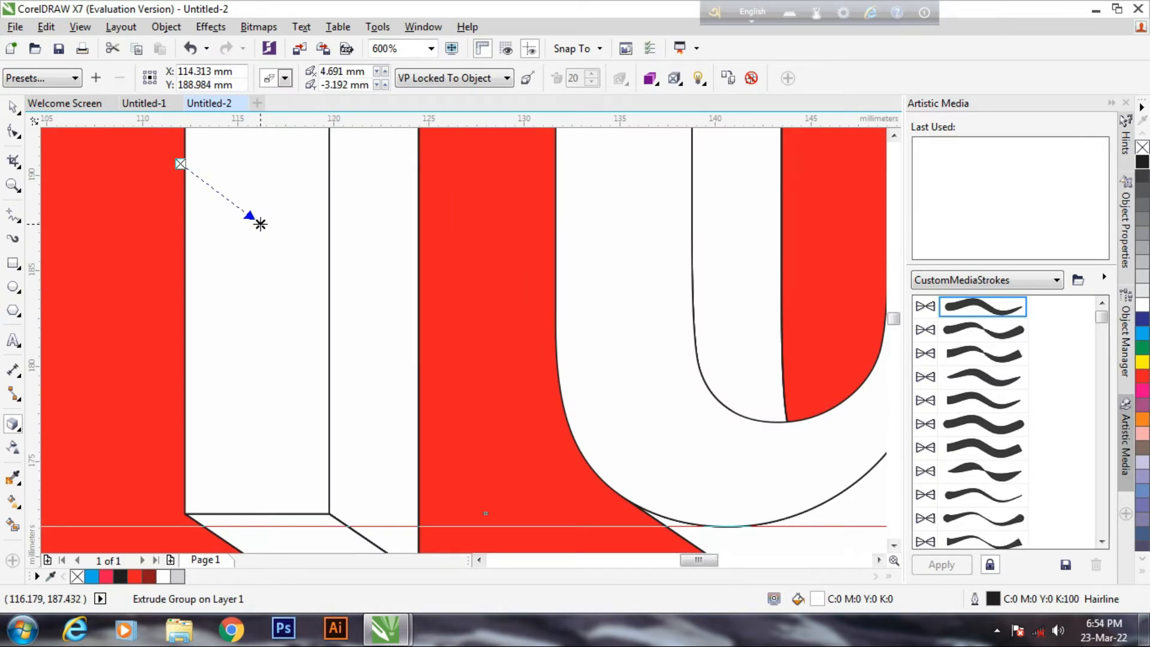
left_click_drag(260, 224, 250, 216)
scroll(250, 216, "down", 2)
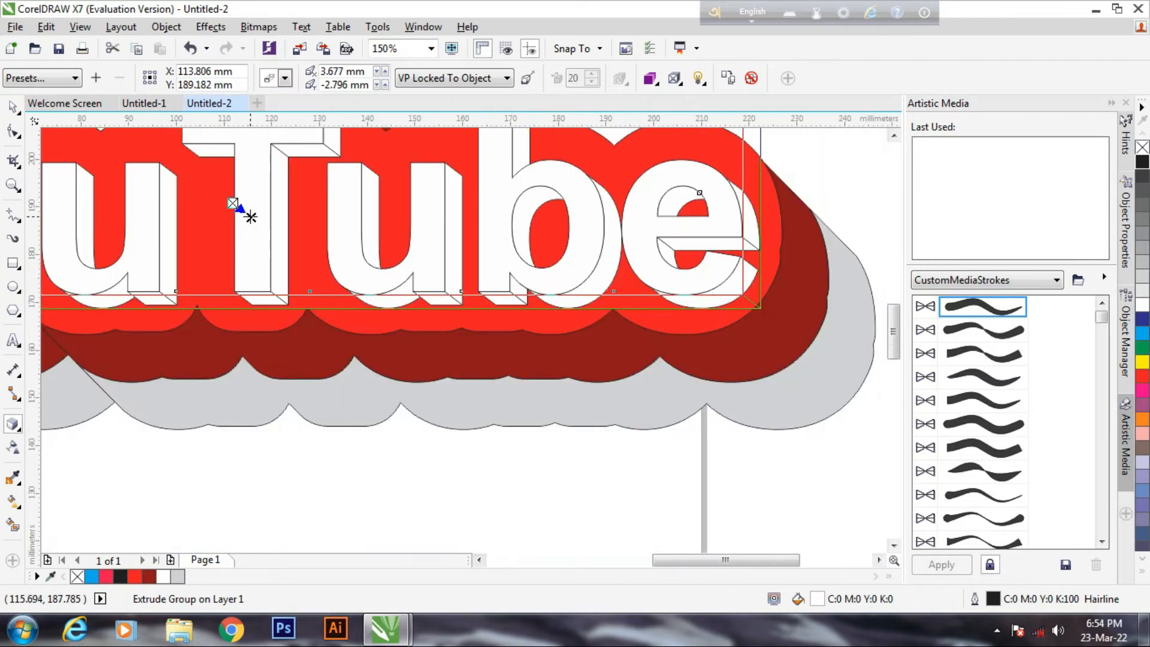
Reduce the white lettering's extrusion further, bringing the vanishing point to about 1.6 mm, -1.4 mm
scroll(251, 216, "up", 2)
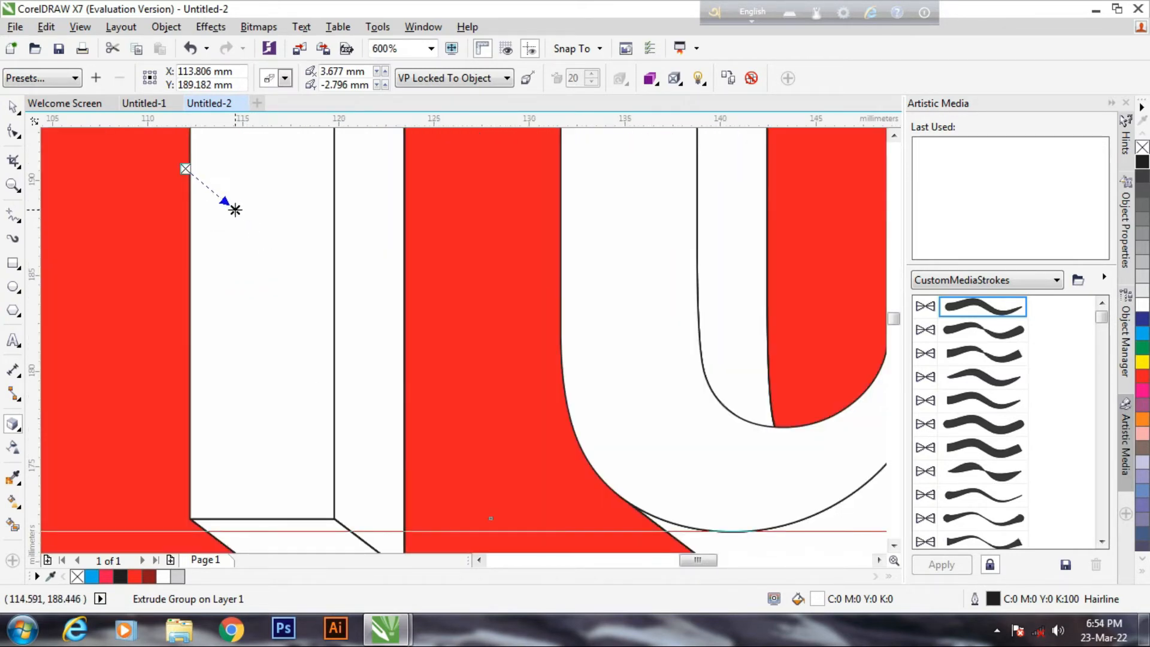
left_click_drag(236, 210, 235, 209)
scroll(235, 210, "down", 3)
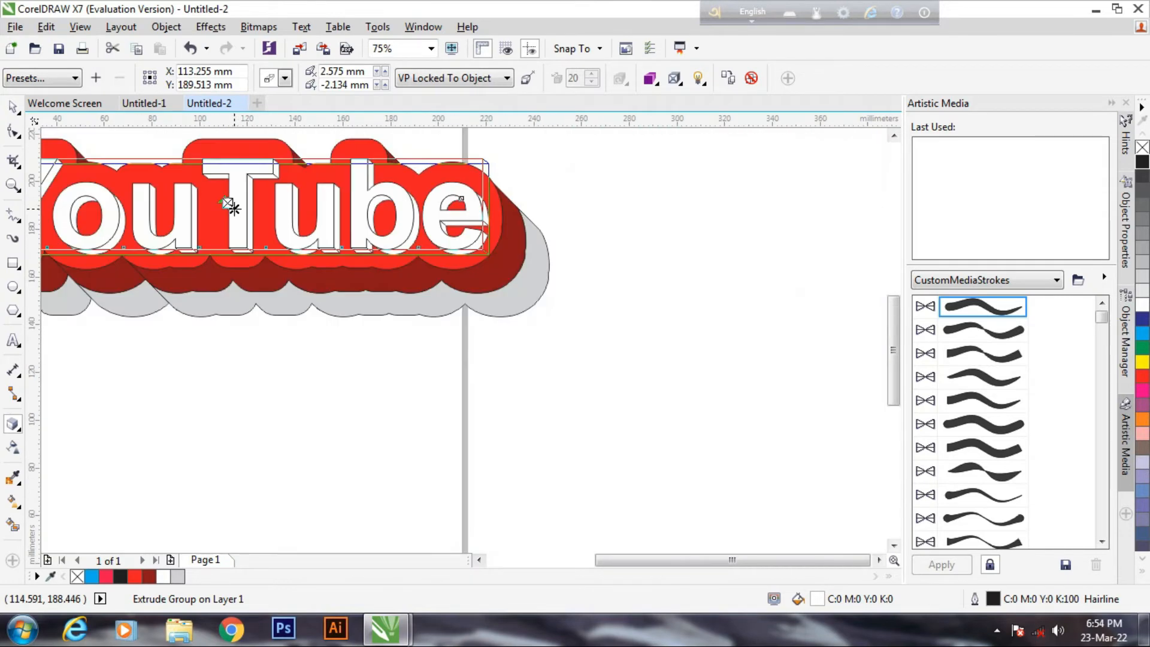
scroll(234, 208, "up", 4)
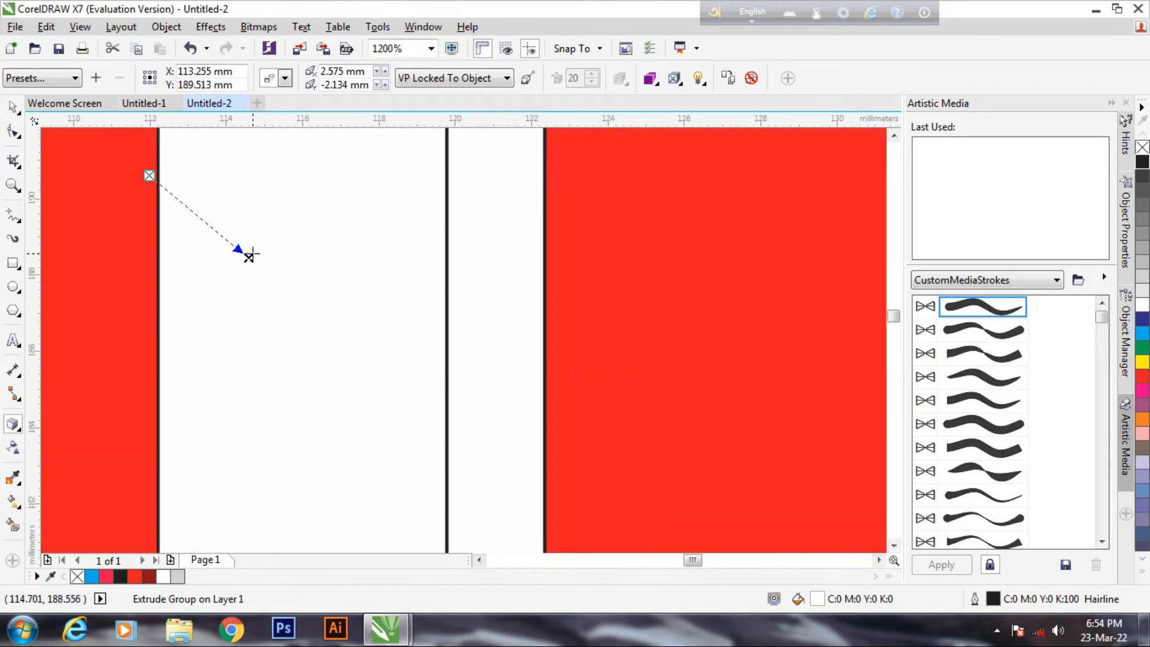
left_click_drag(249, 257, 225, 246)
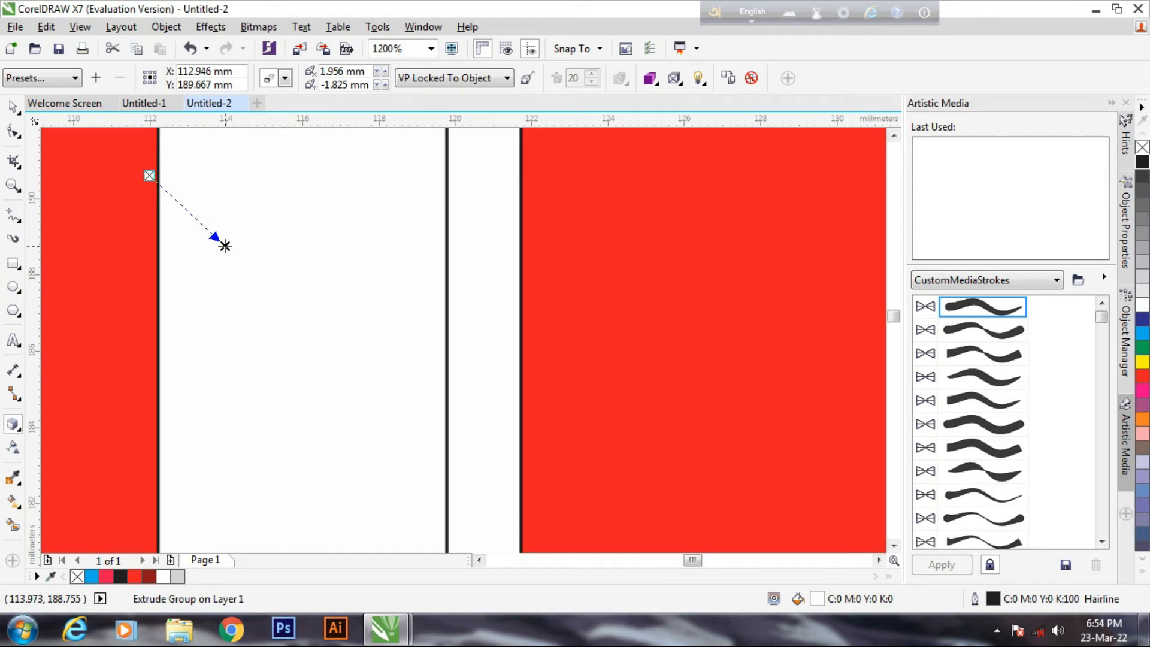
scroll(225, 245, "down", 1)
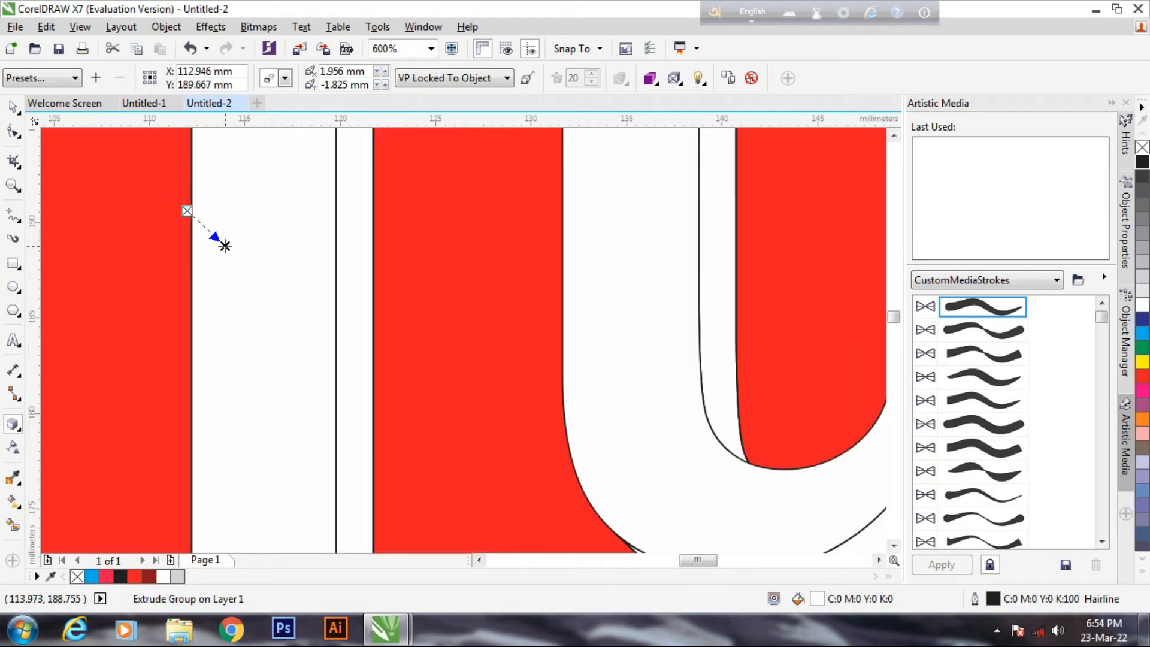
scroll(224, 246, "up", 1)
scroll(224, 246, "down", 1)
scroll(225, 246, "down", 2)
scroll(217, 238, "down", 1)
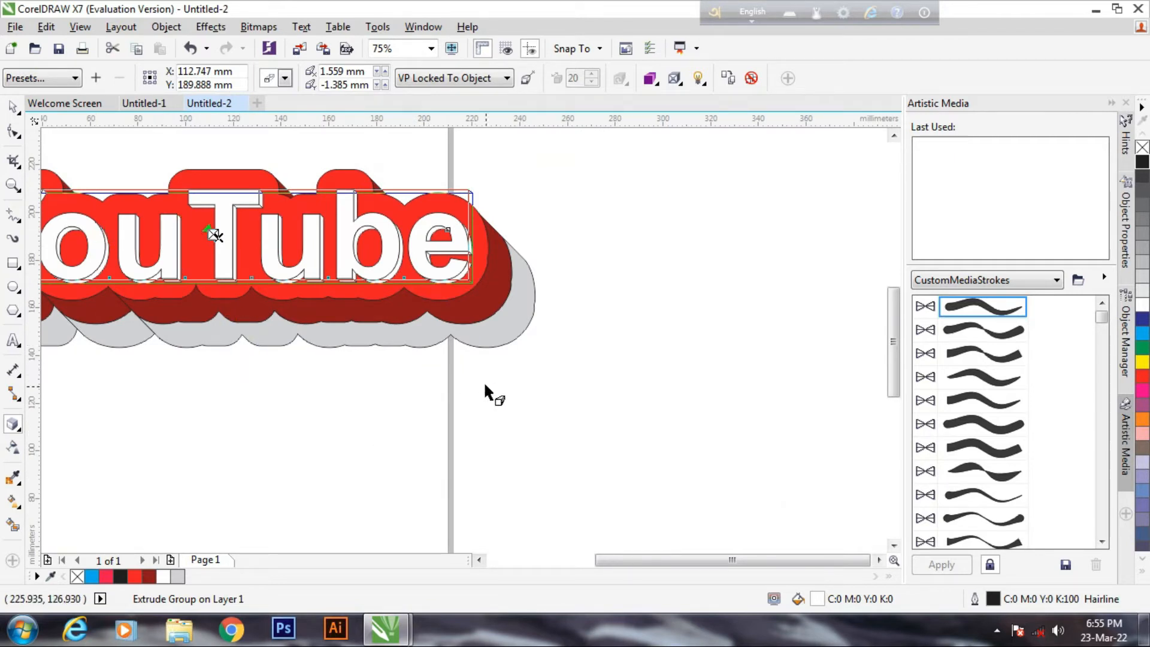
Break the extrude group apart so the extrusion separates from the white YouTube text, and deselect everything
left_click_drag(485, 386, 829, 390)
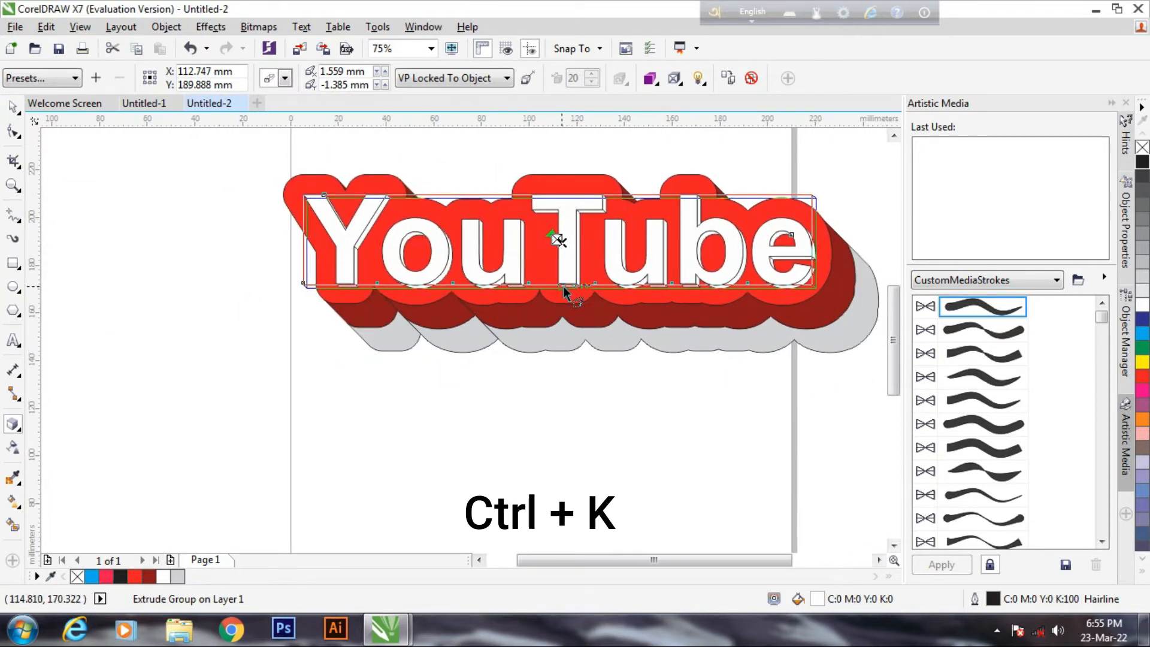
key("ctrl+k")
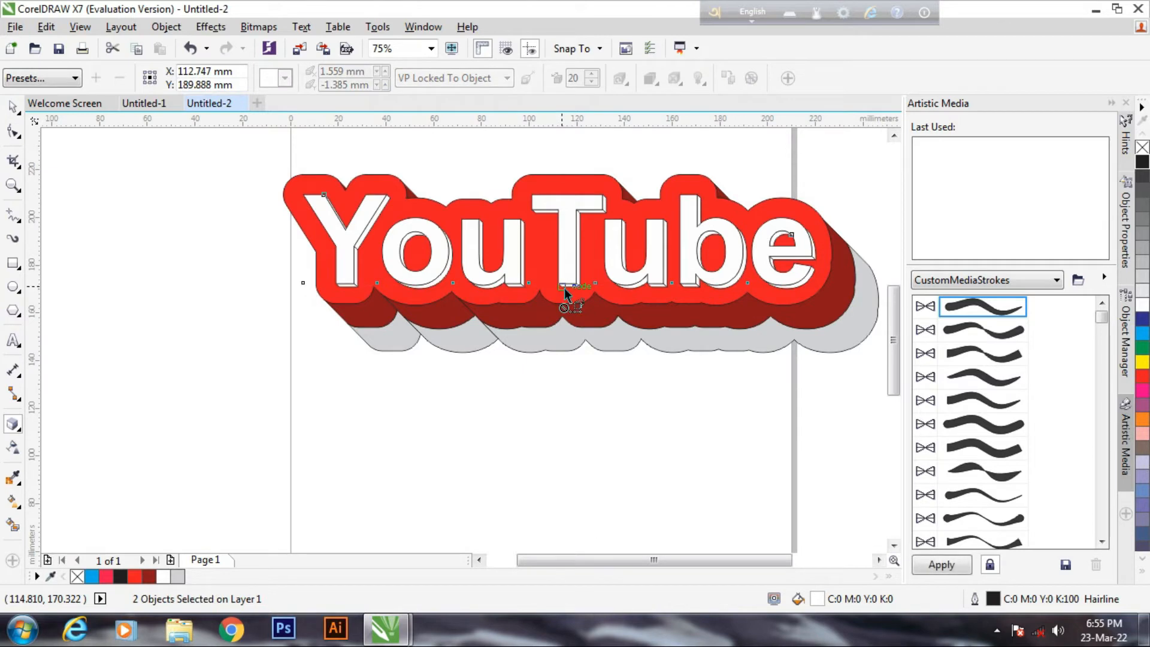
left_click(14, 108)
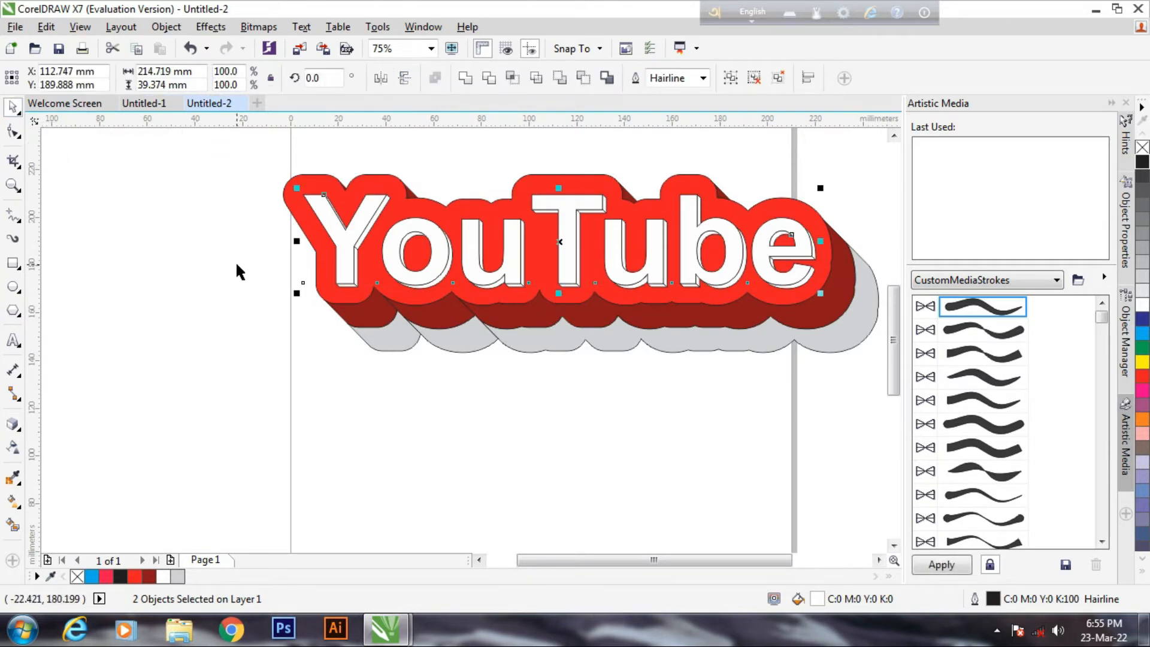
left_click(340, 367)
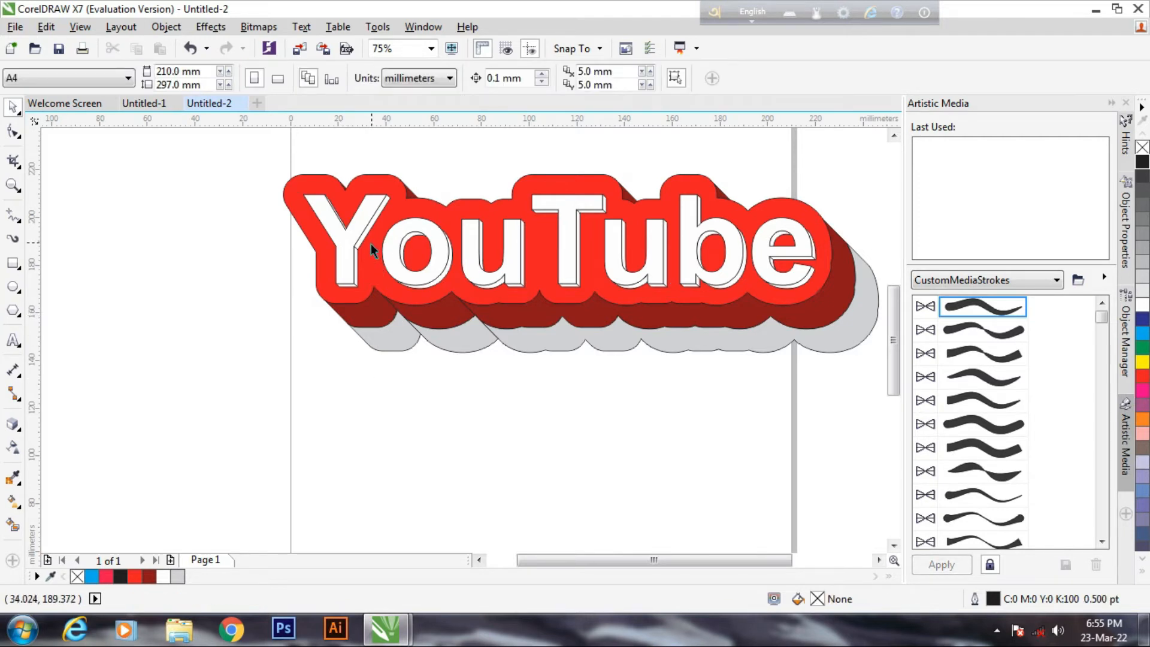
Ungroup the separated extrusion pieces of the white lettering and weld them into a single curve
scroll(356, 242, "up", 2)
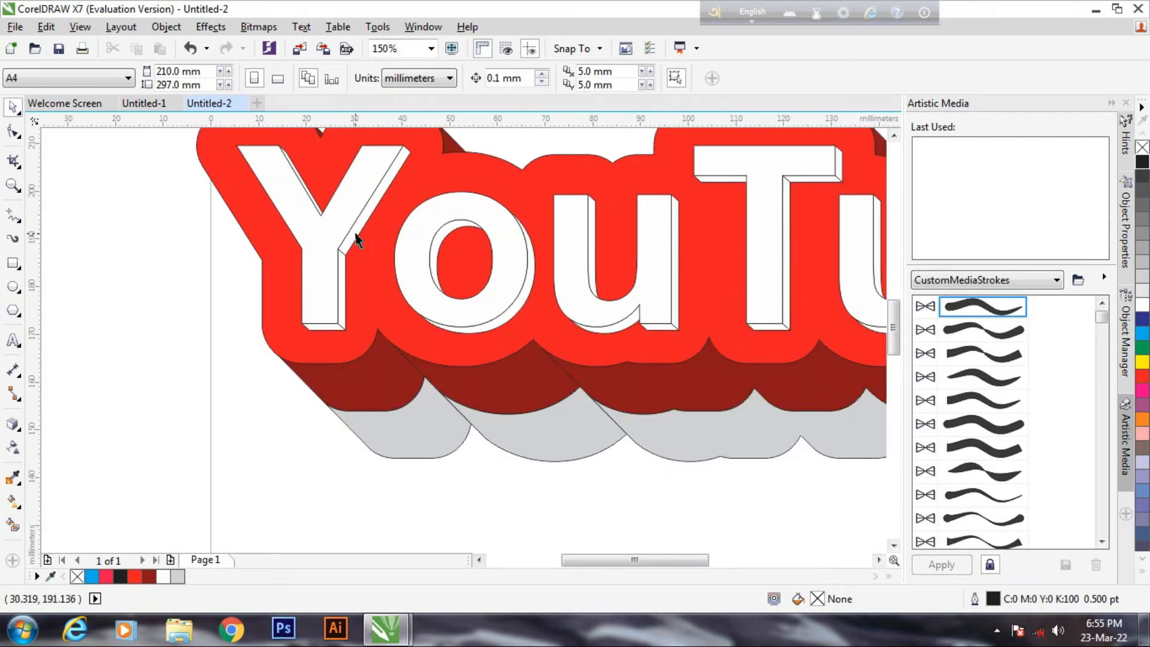
left_click(356, 240)
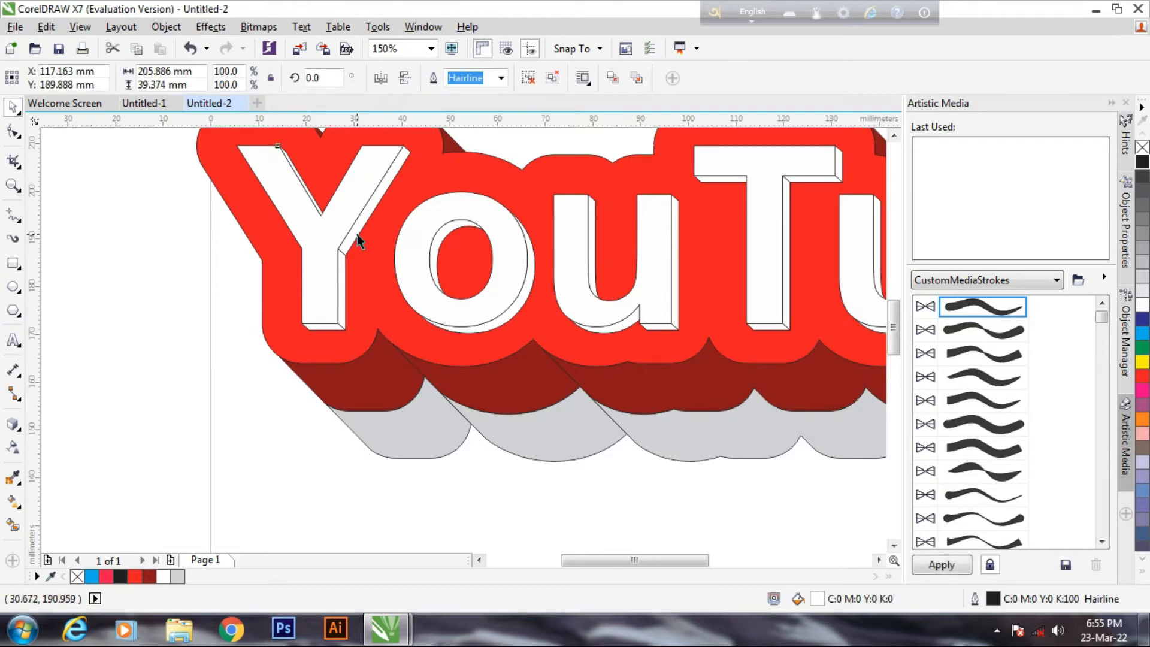
left_click_drag(357, 235, 370, 245)
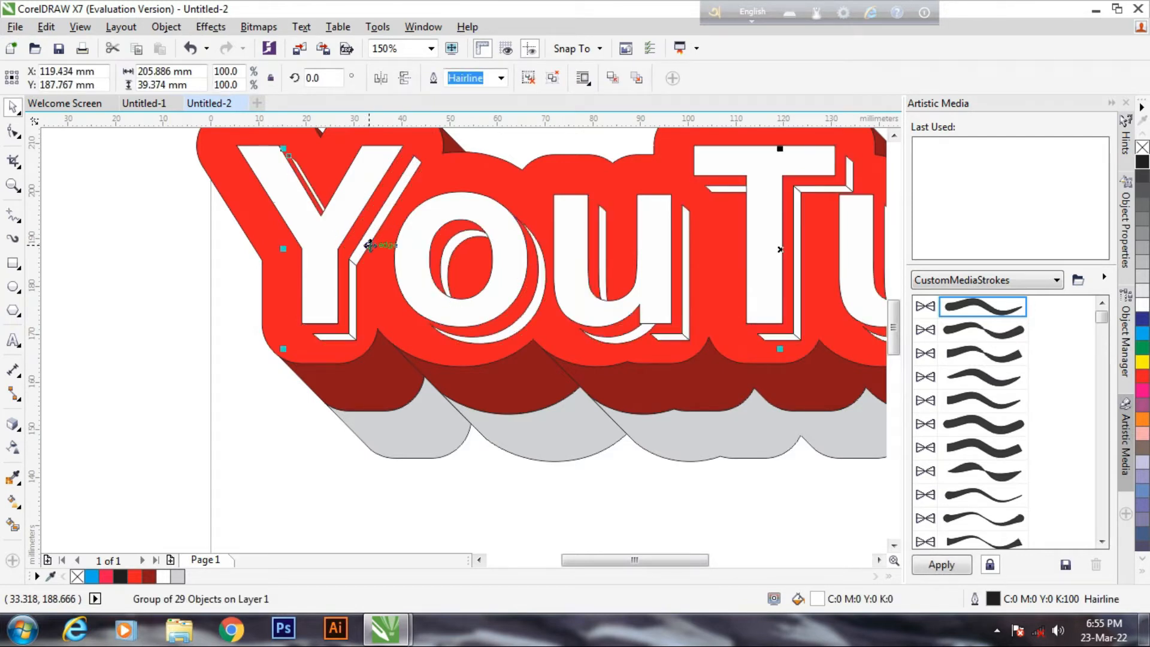
key("ctrl+z")
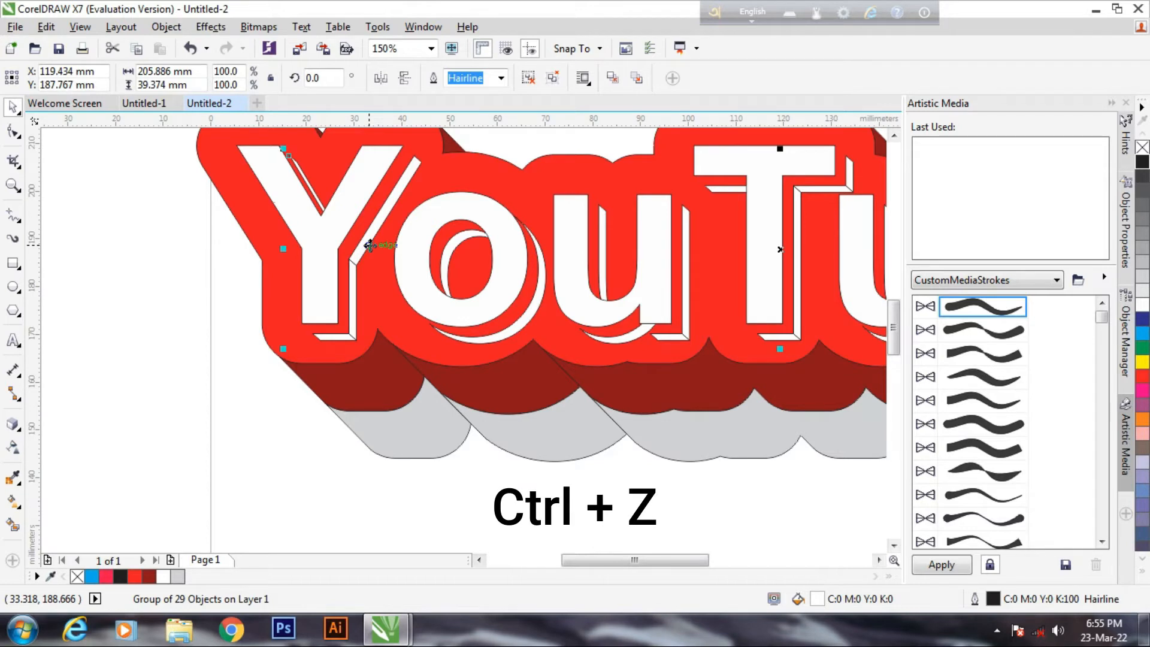
key("ctrl+u")
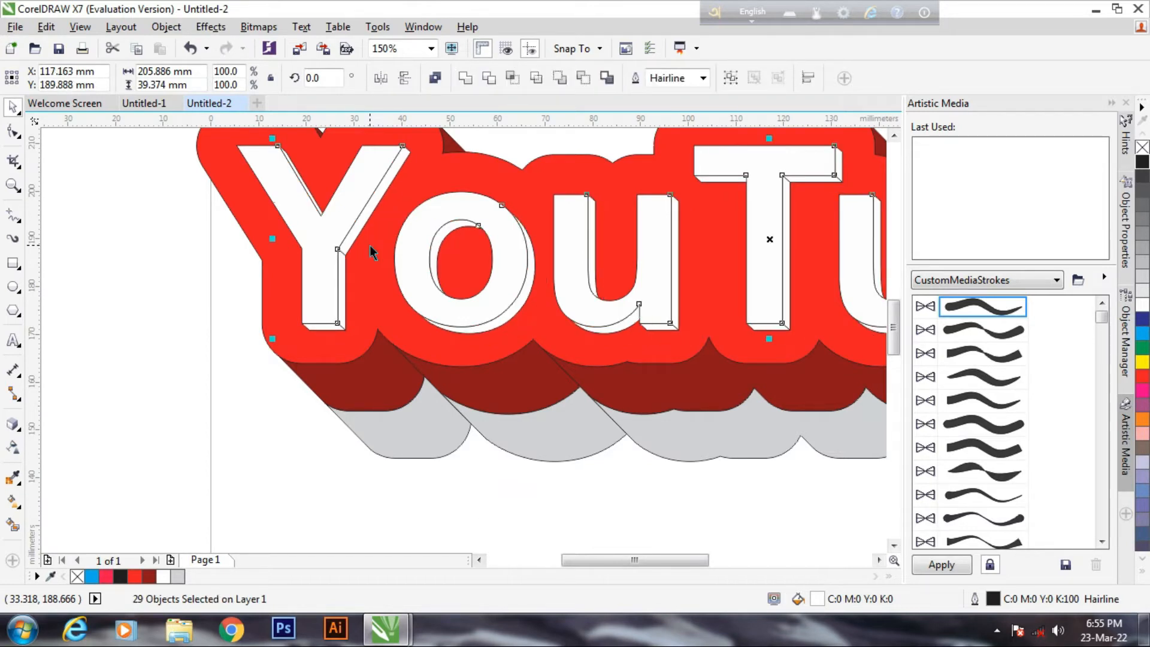
left_click(466, 78)
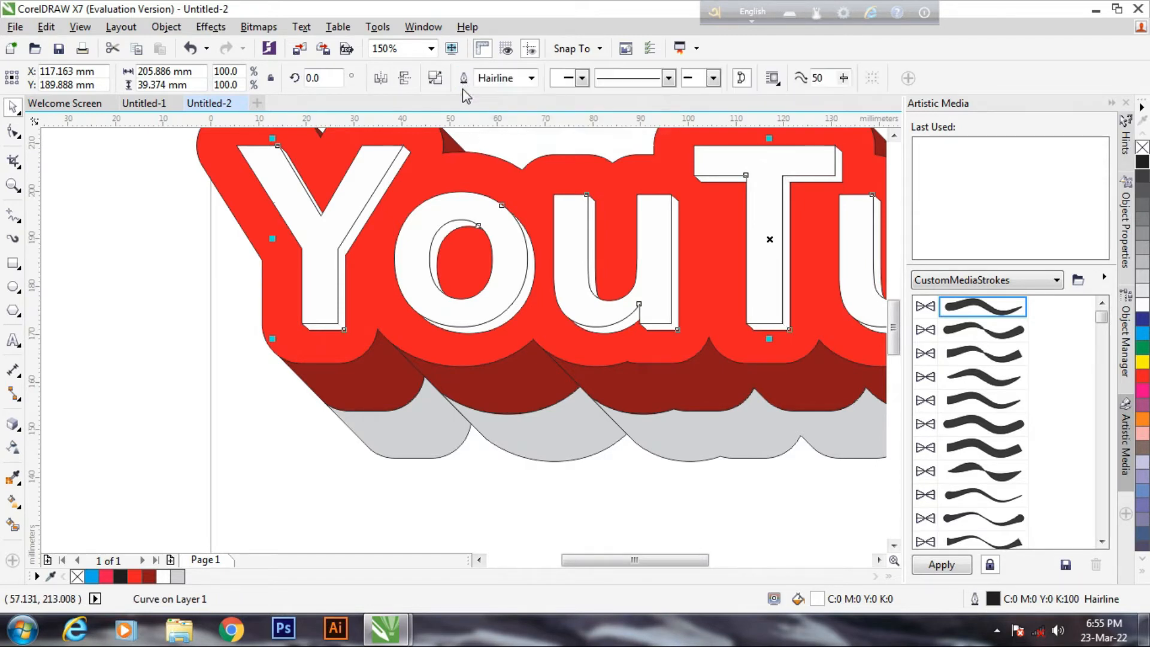
Copy the dark red fill of the large contour extrusion onto the welded extrusion of the white letters
left_click(667, 387)
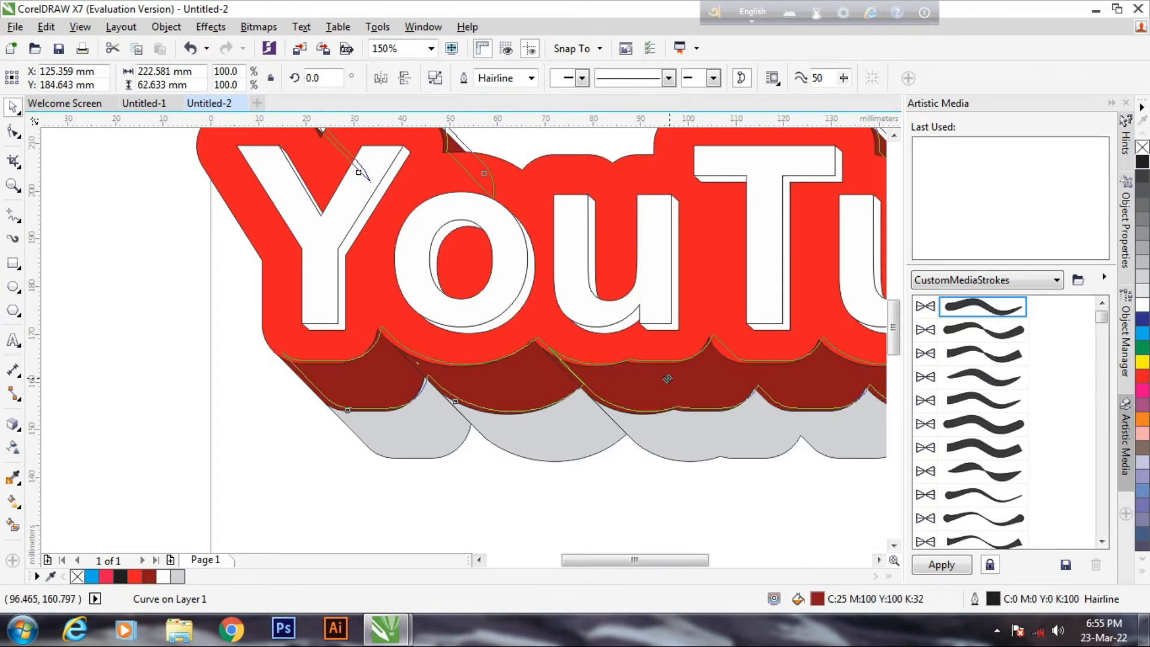
left_click_drag(648, 380, 530, 280)
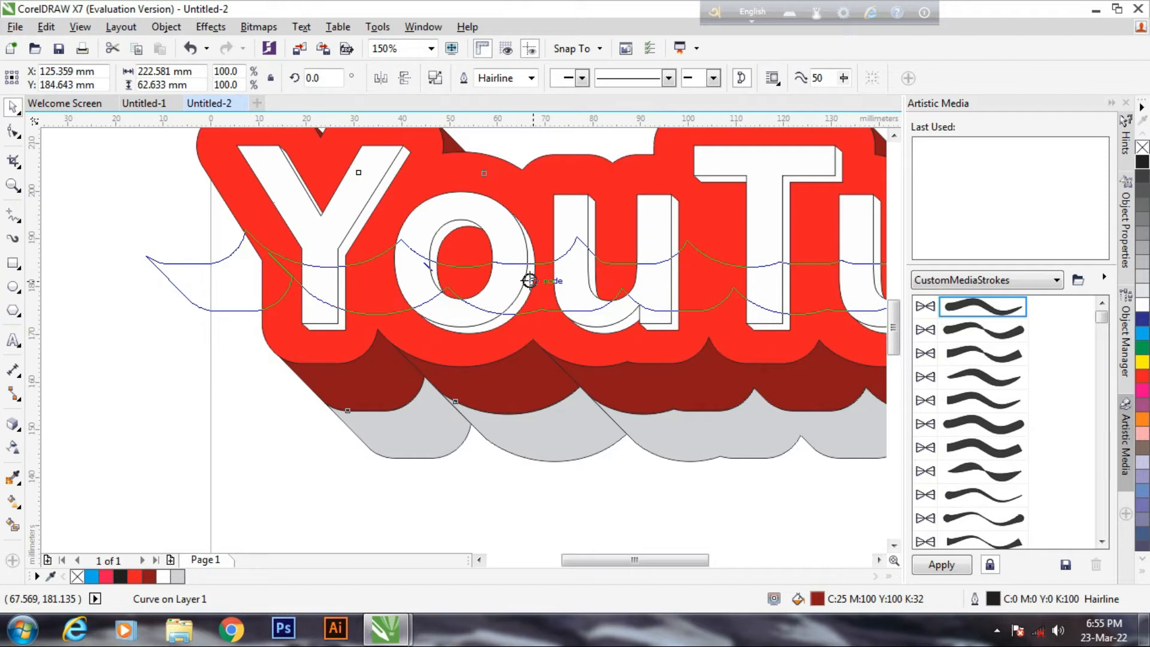
left_click_drag(530, 280, 530, 281)
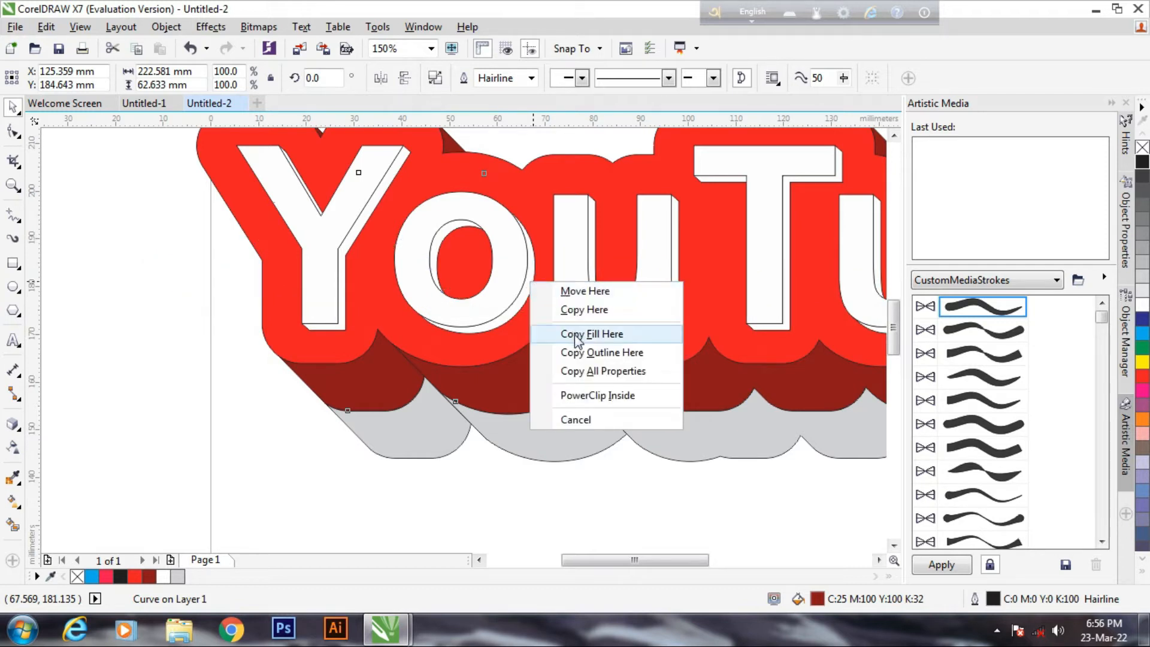
left_click(599, 335)
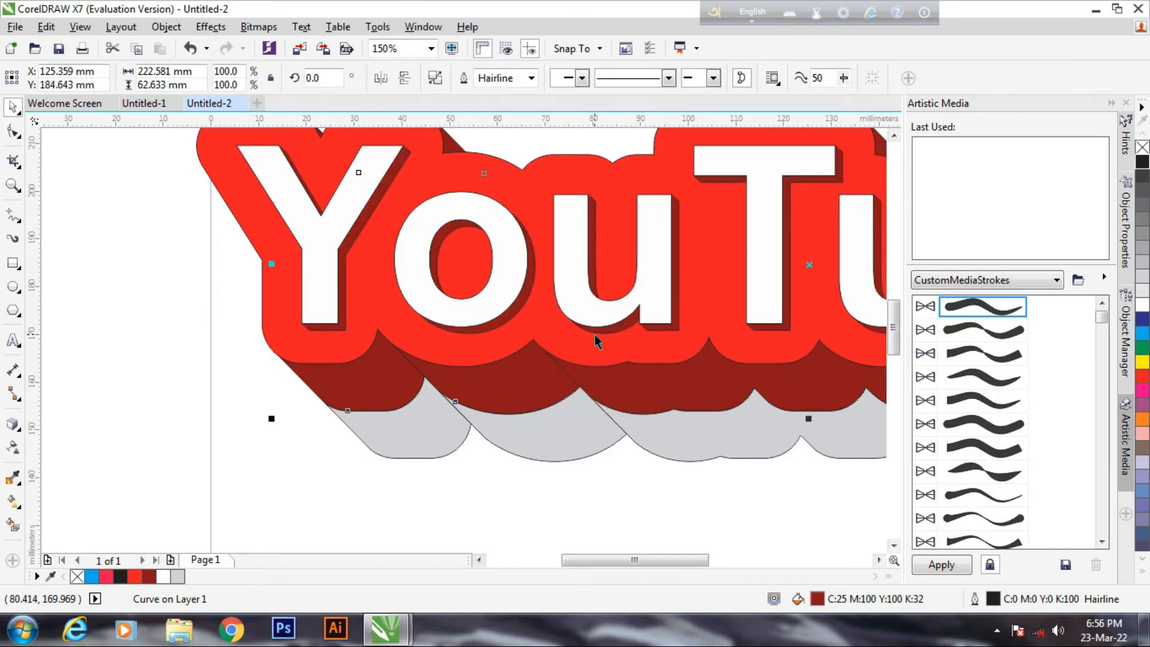
Select all the YouTube artwork, remove its outlines and clear the selection
scroll(533, 318, "down", 2)
left_click_drag(368, 194, 808, 429)
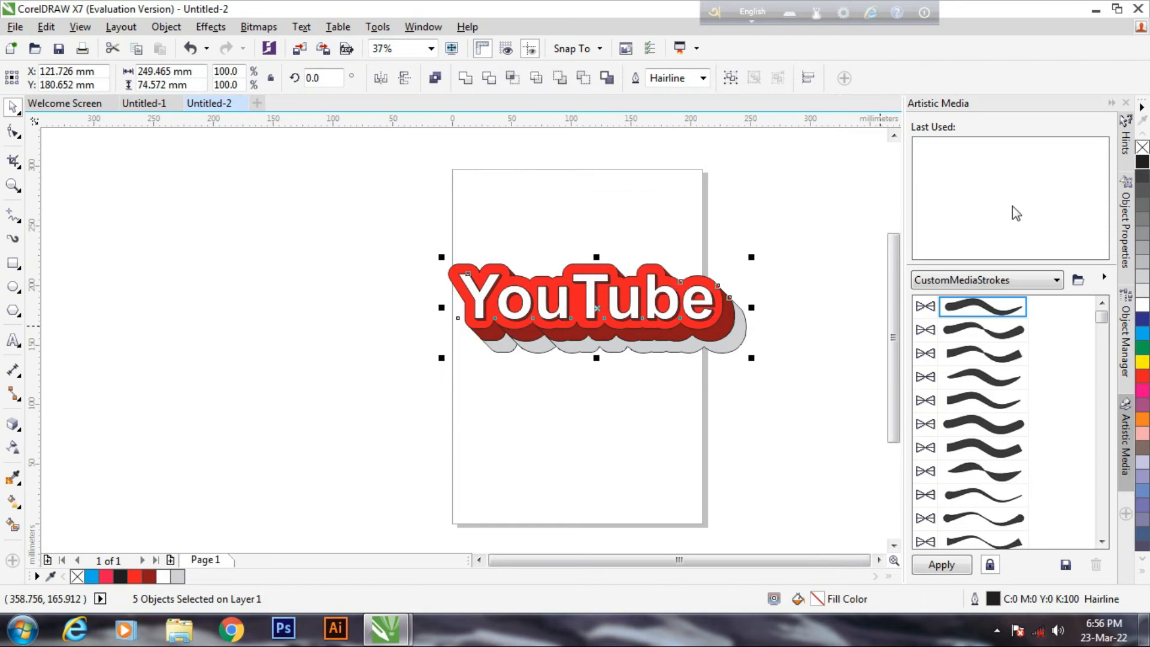
right_click(1141, 150)
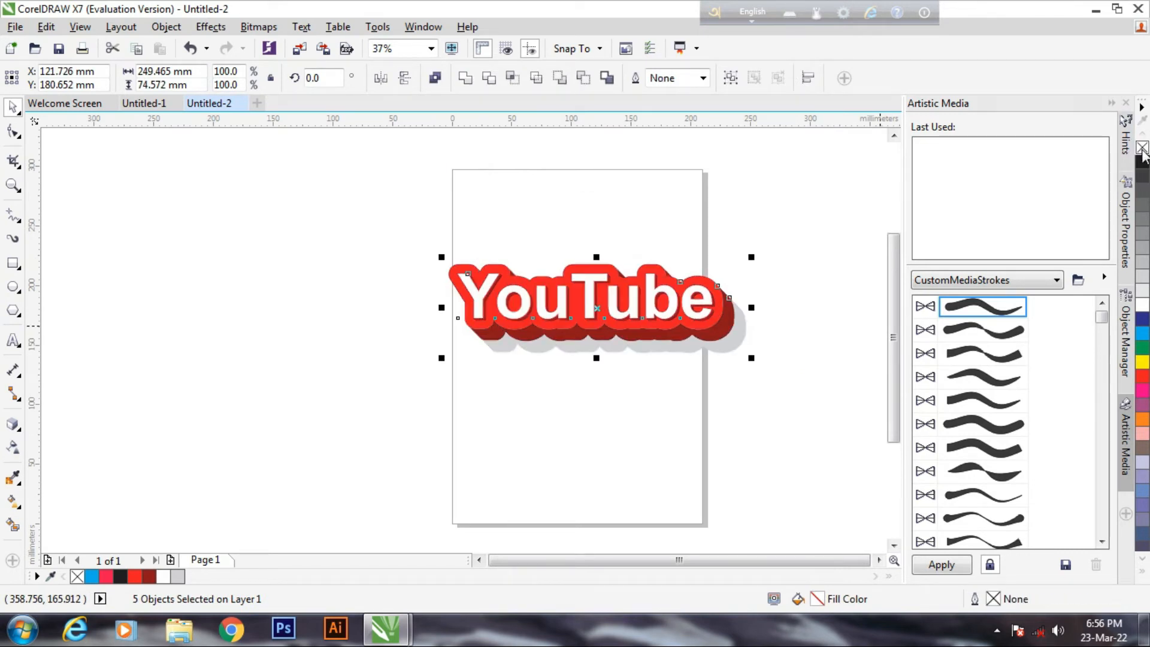
left_click(131, 258)
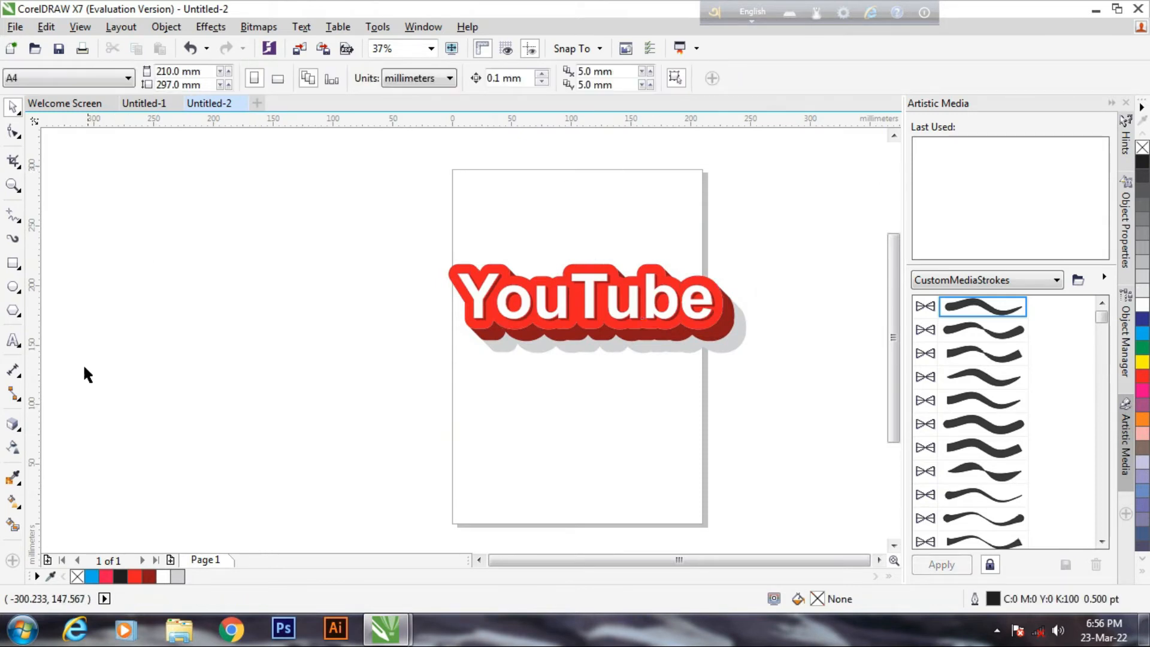
Draw a rectangle about 90 x 49 mm beside the page, left of the lettering, and fill it with red
left_click(15, 268)
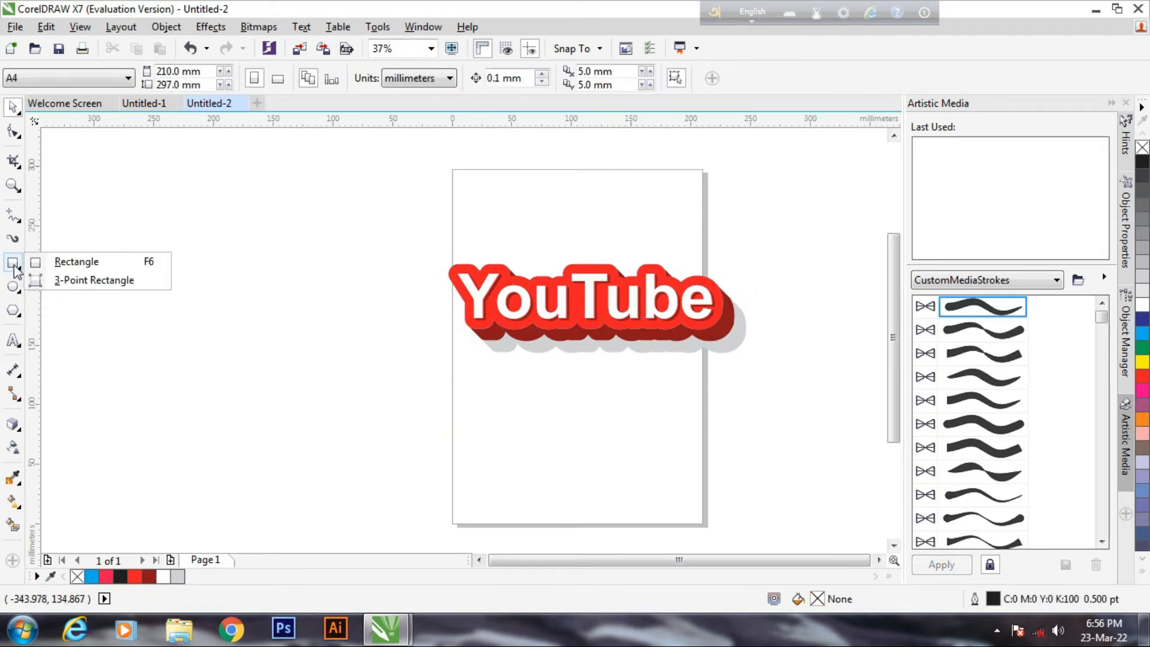
left_click(71, 270)
left_click_drag(283, 348, 392, 406)
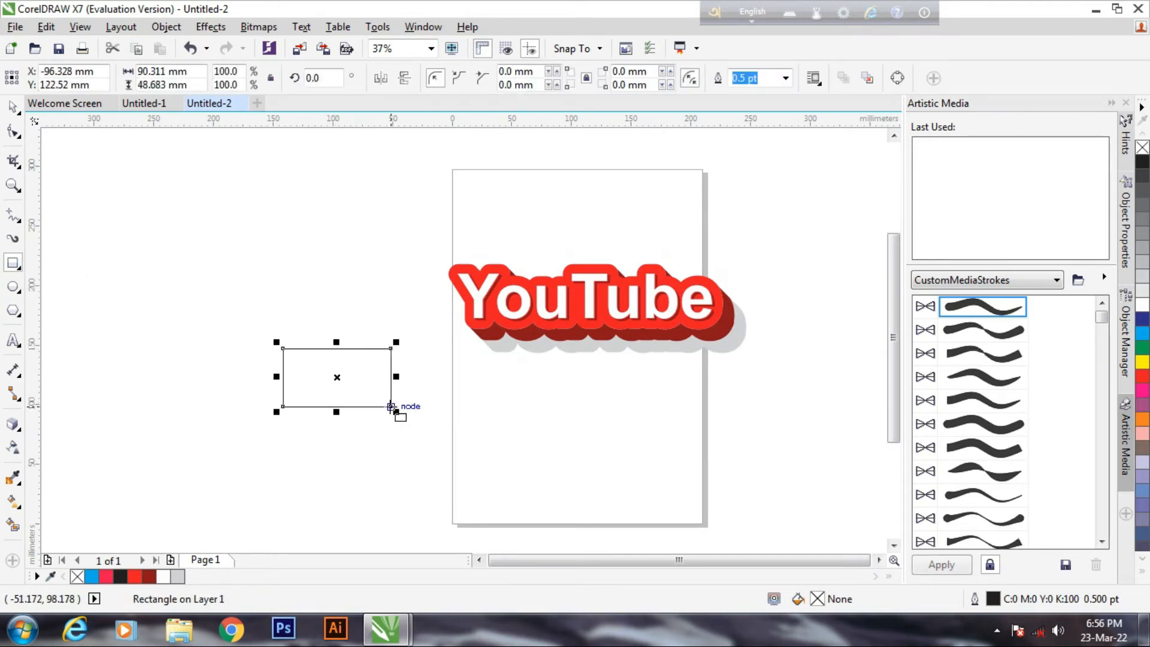
left_click(1143, 379)
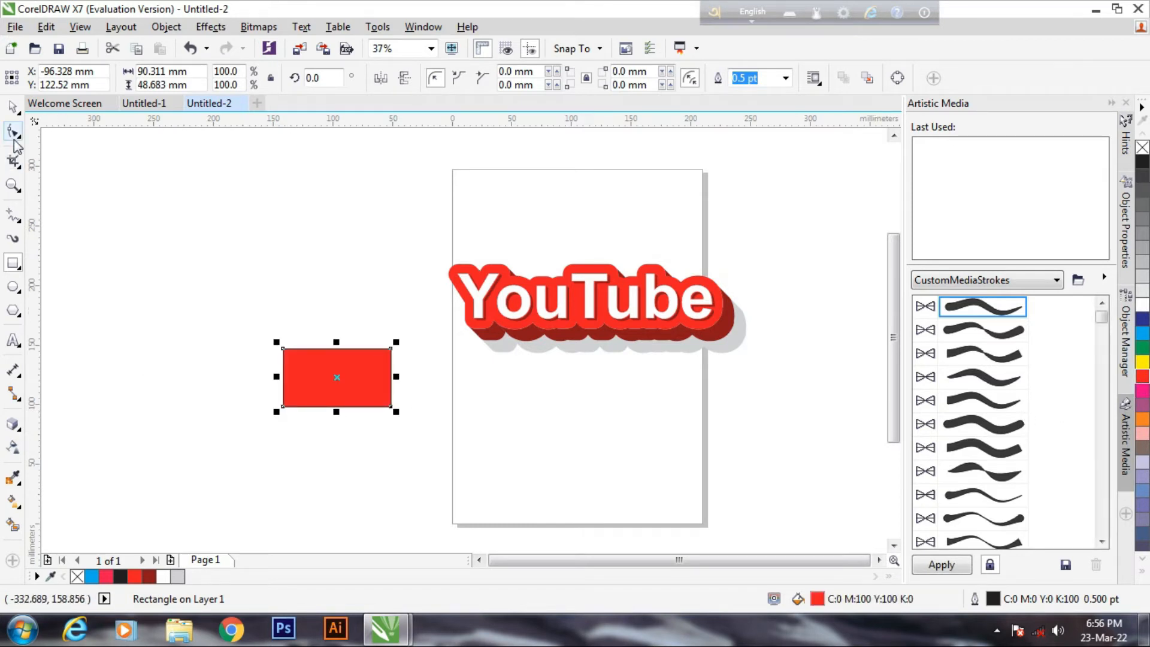